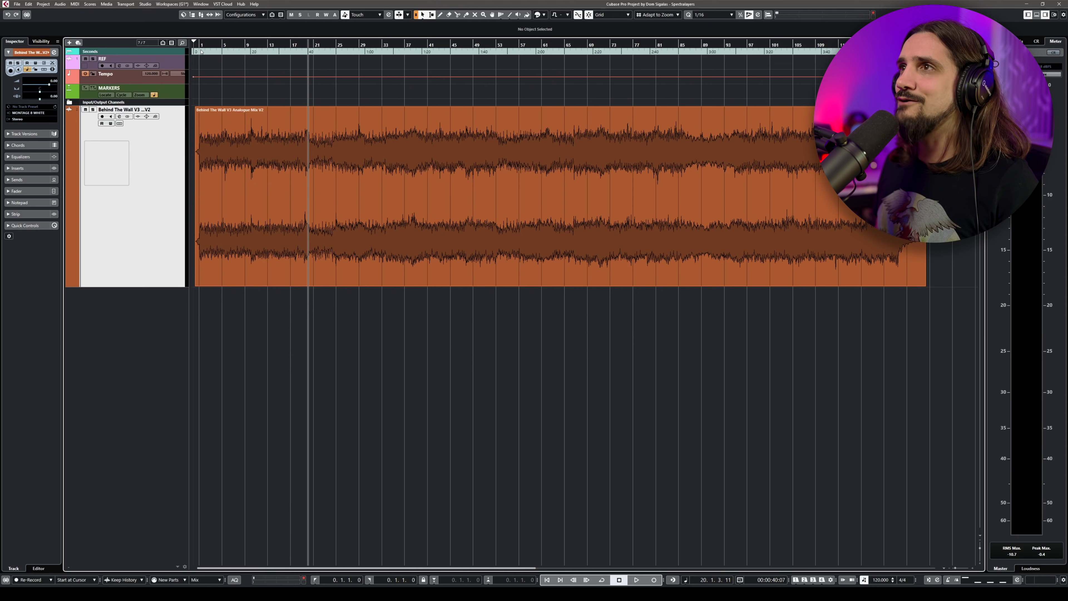
# - Play a short passage of the Behind The Wall mix, then apply the SpectraLayers extension to the audio event
pyautogui.press('space')
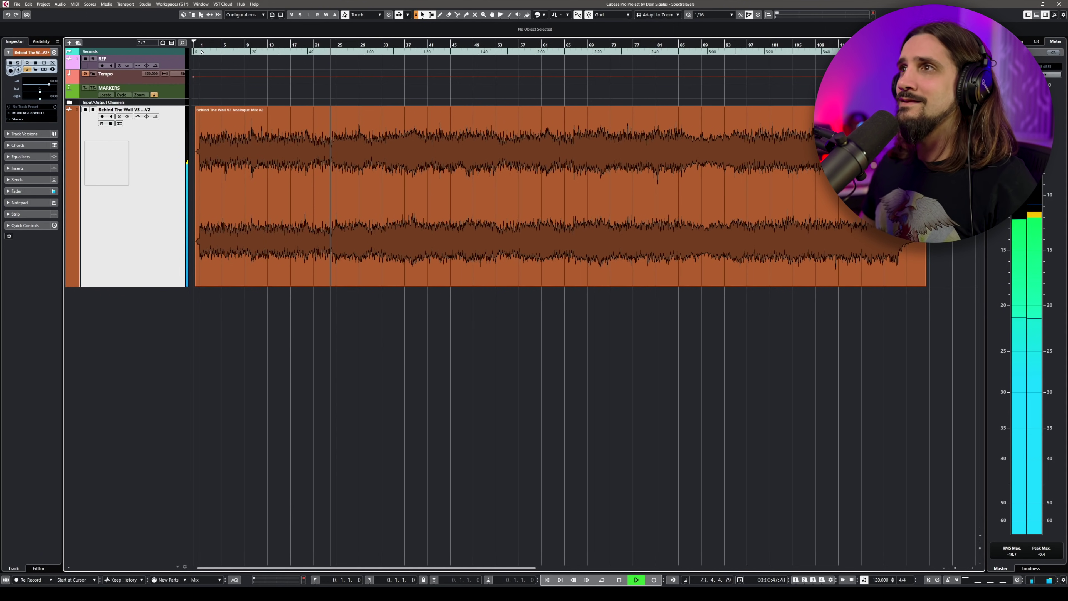
pyautogui.press('space')
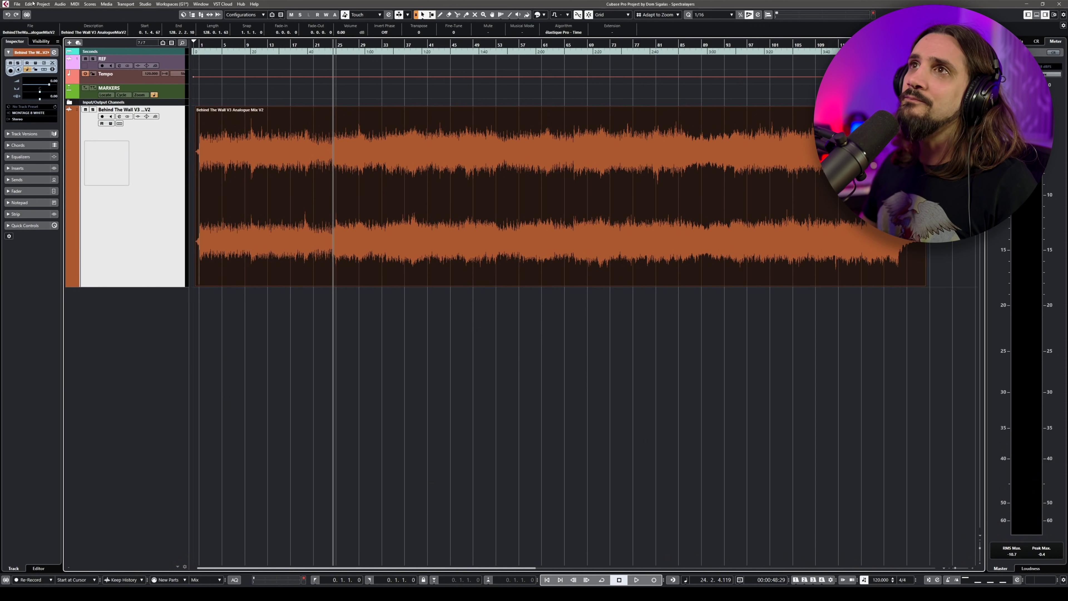
pyautogui.click(58, 5)
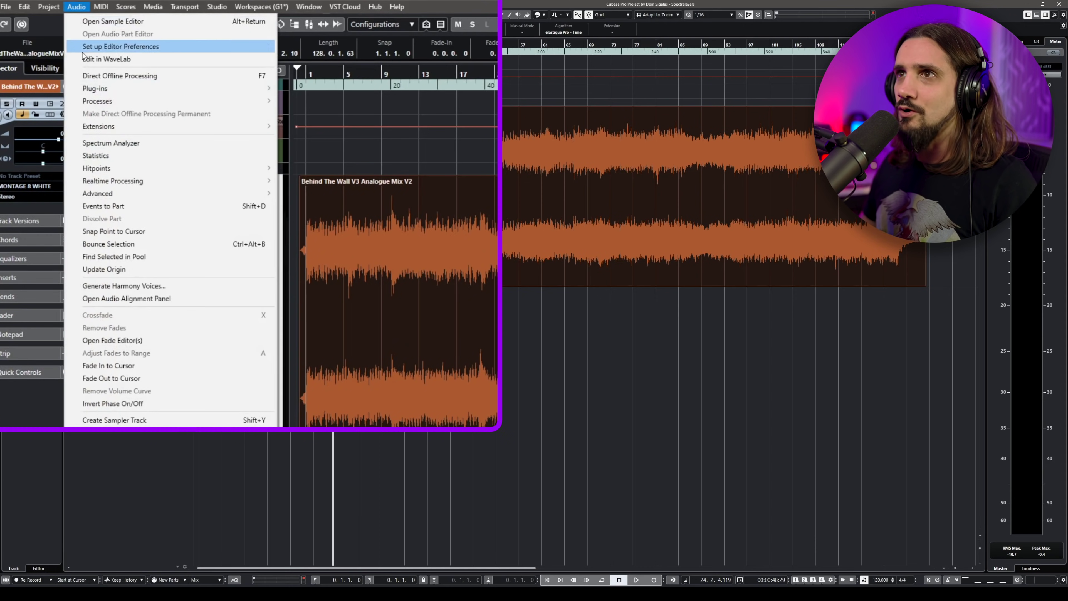
pyautogui.moveTo(98, 81)
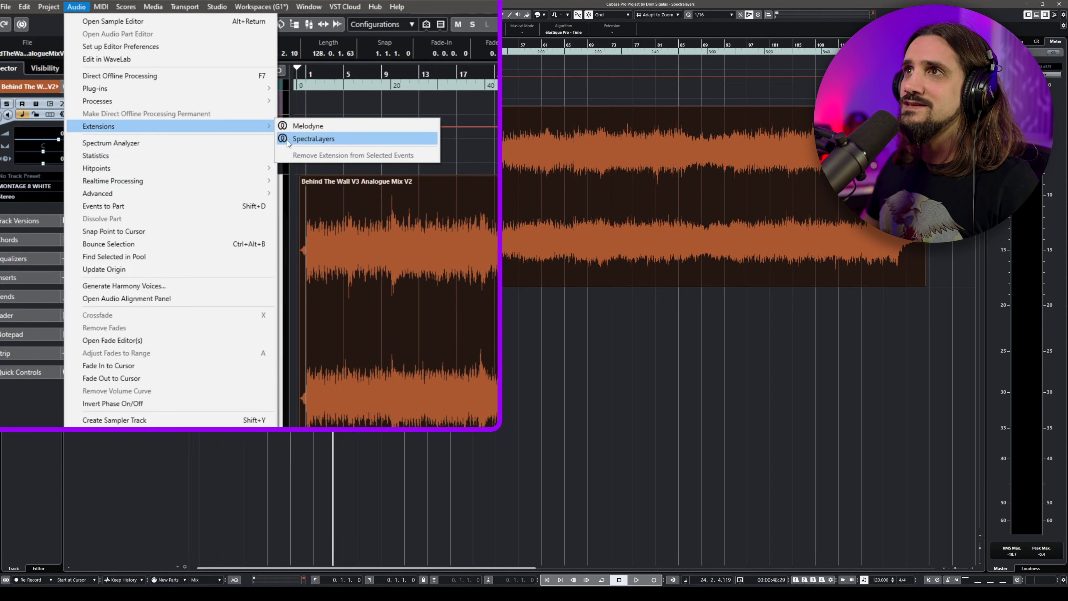
pyautogui.click(198, 84)
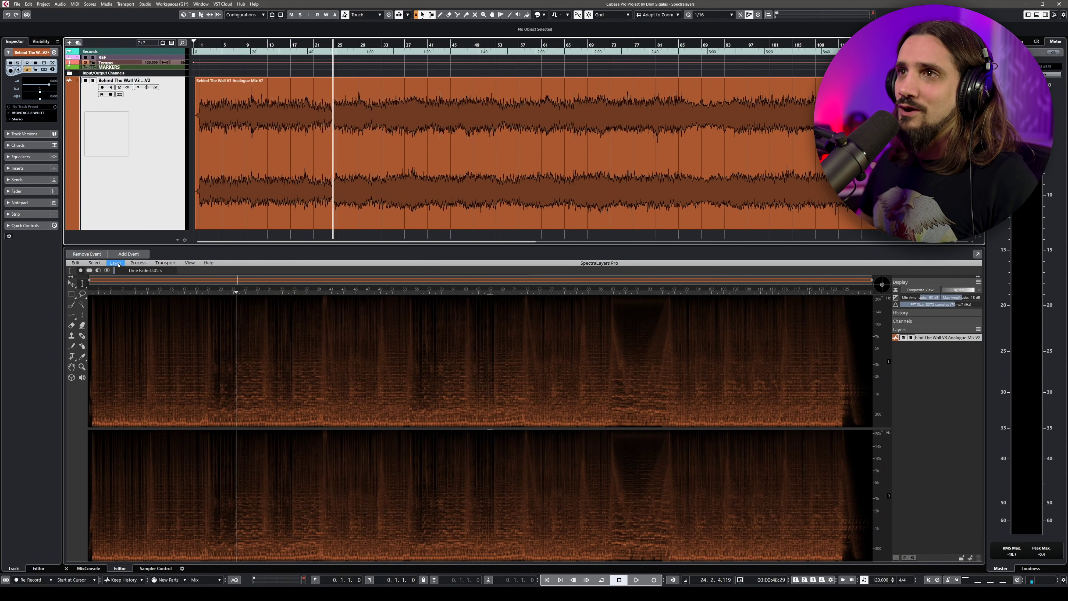
# - Unmix the song into stems with only Vocals separated, excluding Piano, Drums and Bass as individual stems
pyautogui.click(116, 263)
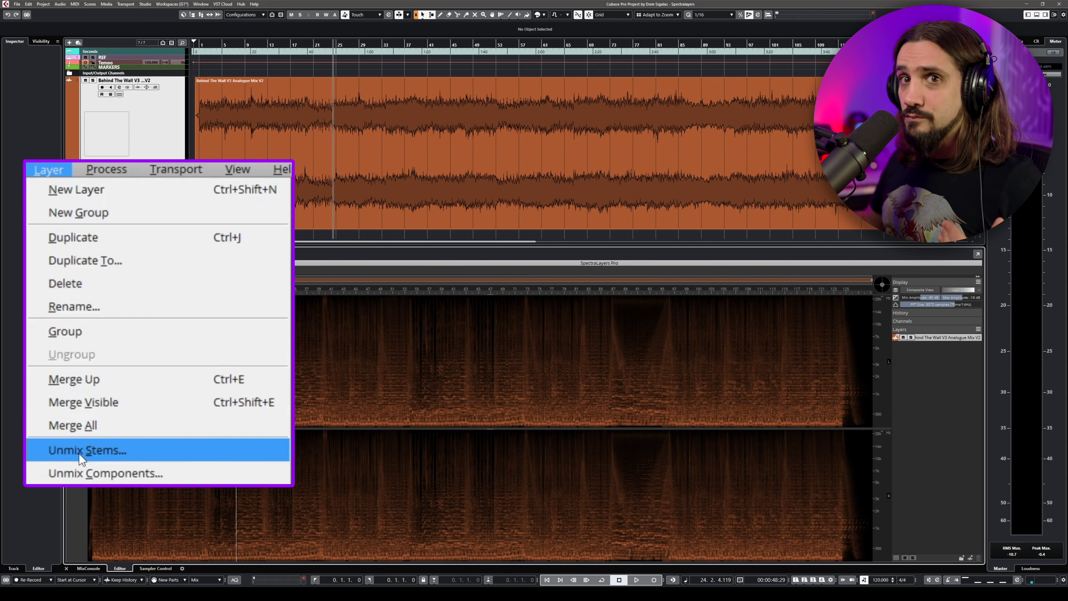
pyautogui.click(79, 454)
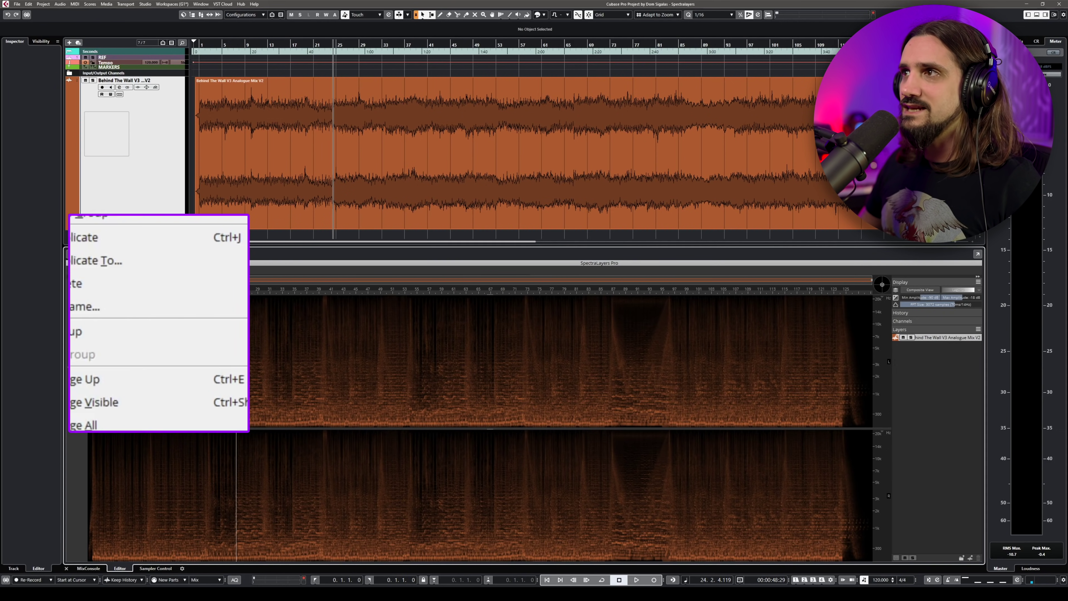
pyautogui.moveTo(455, 106); pyautogui.dragTo(344, 325)
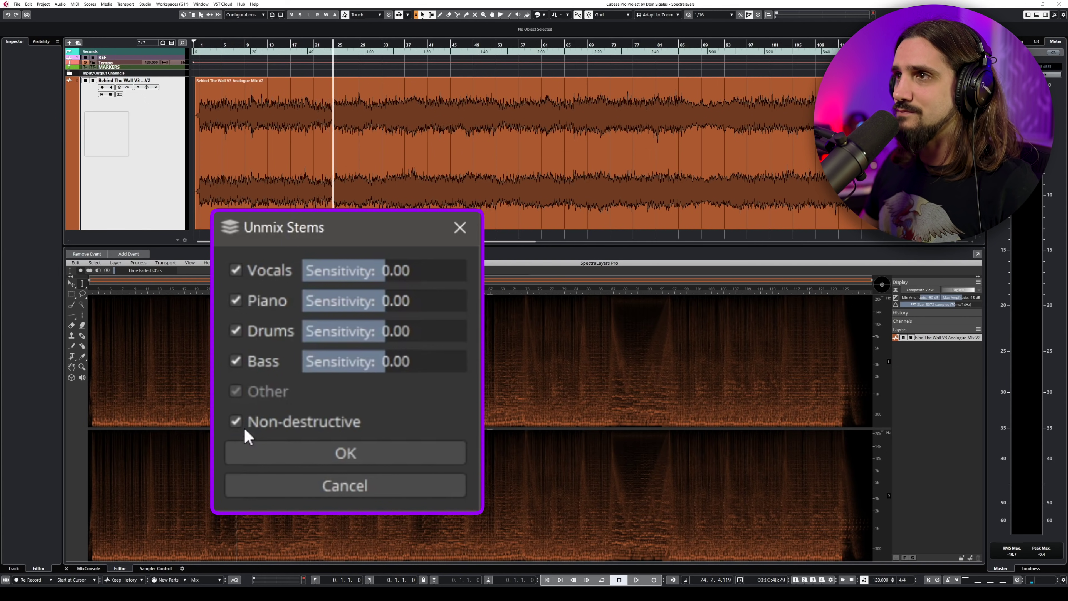
pyautogui.click(243, 299)
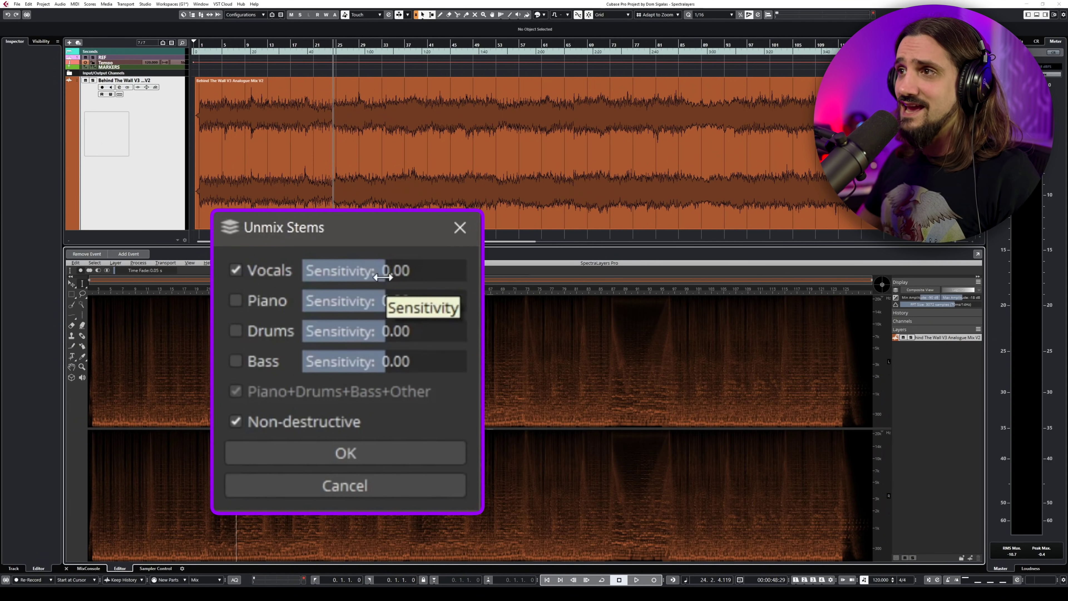
pyautogui.click(379, 461)
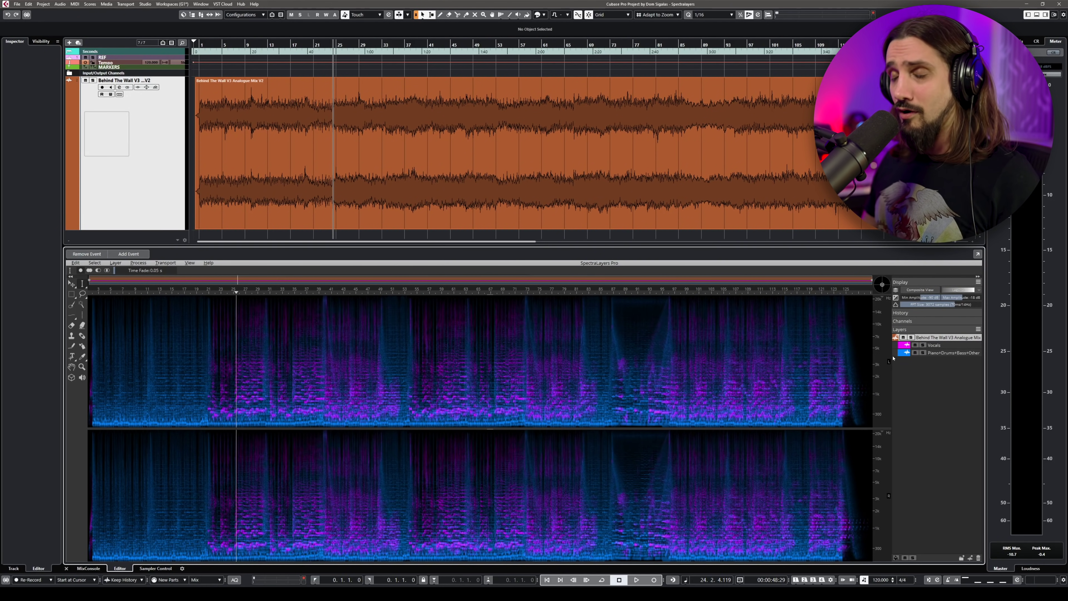
# - Solo the Vocals and Piano+Drums+Bass+Other layers to inspect them, then clear the solos
pyautogui.click(936, 346)
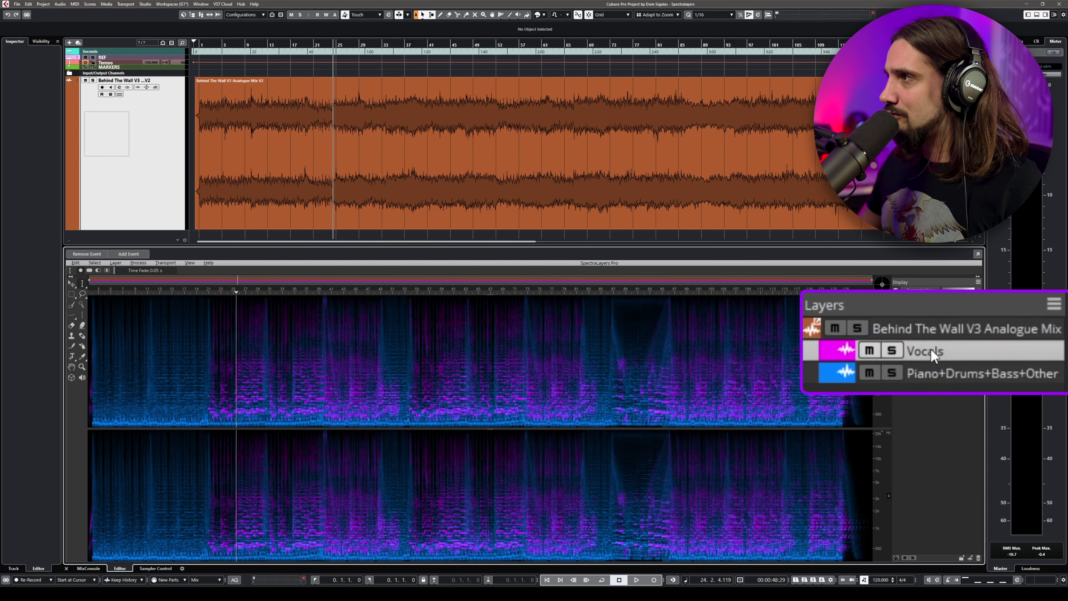
pyautogui.click(891, 353)
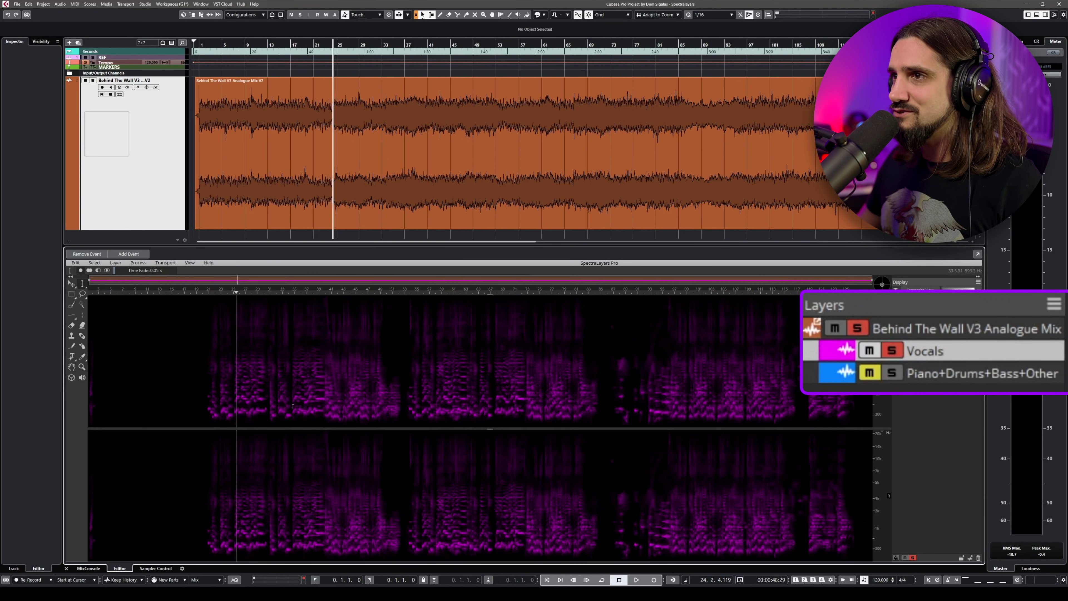
pyautogui.click(922, 352)
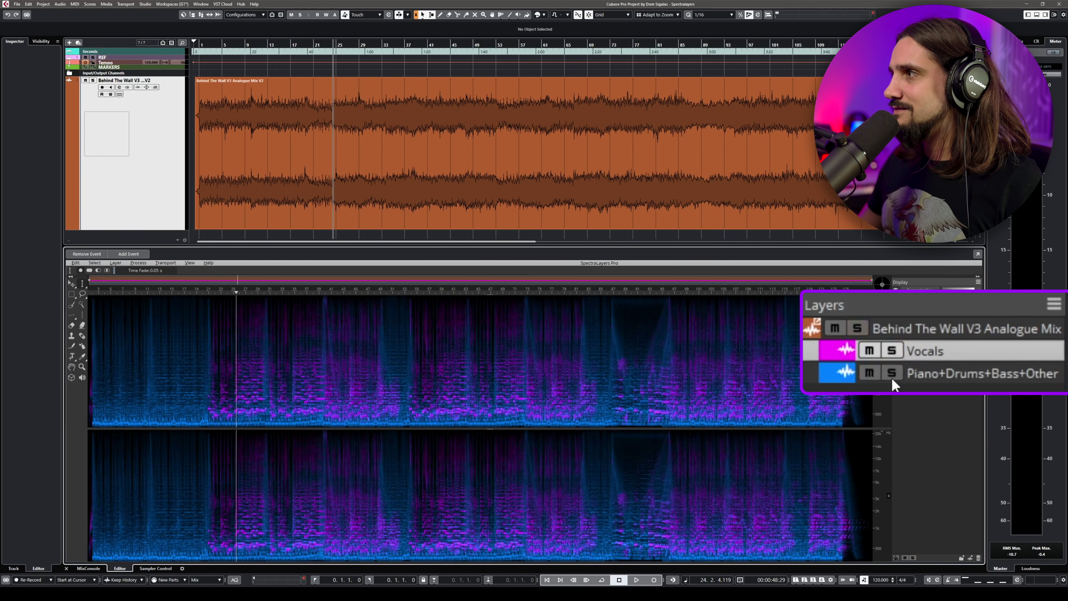
pyautogui.click(923, 354)
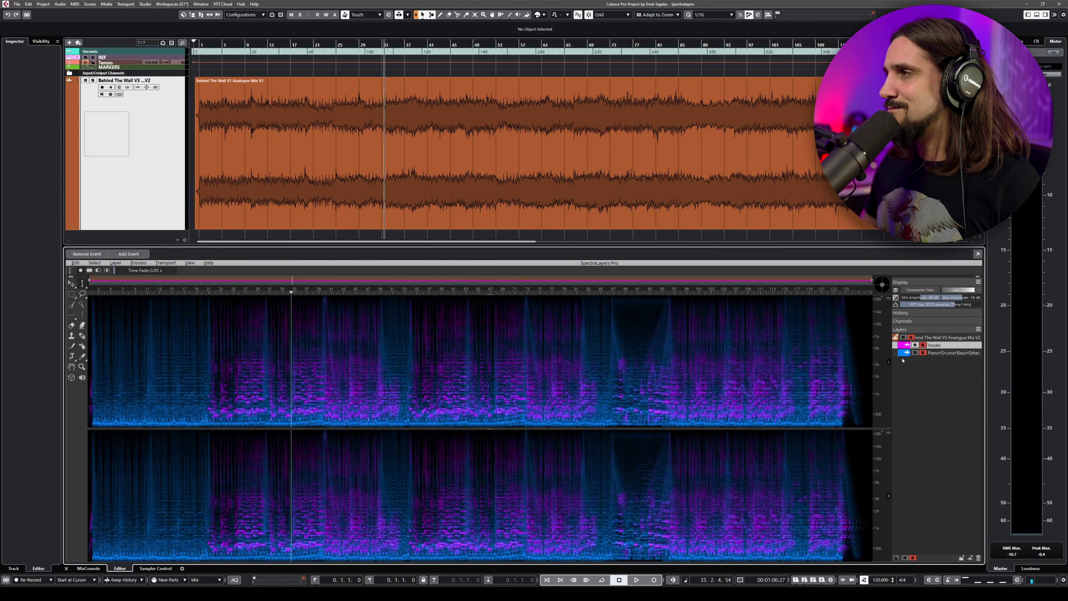
pyautogui.click(922, 346)
pyautogui.click(923, 347)
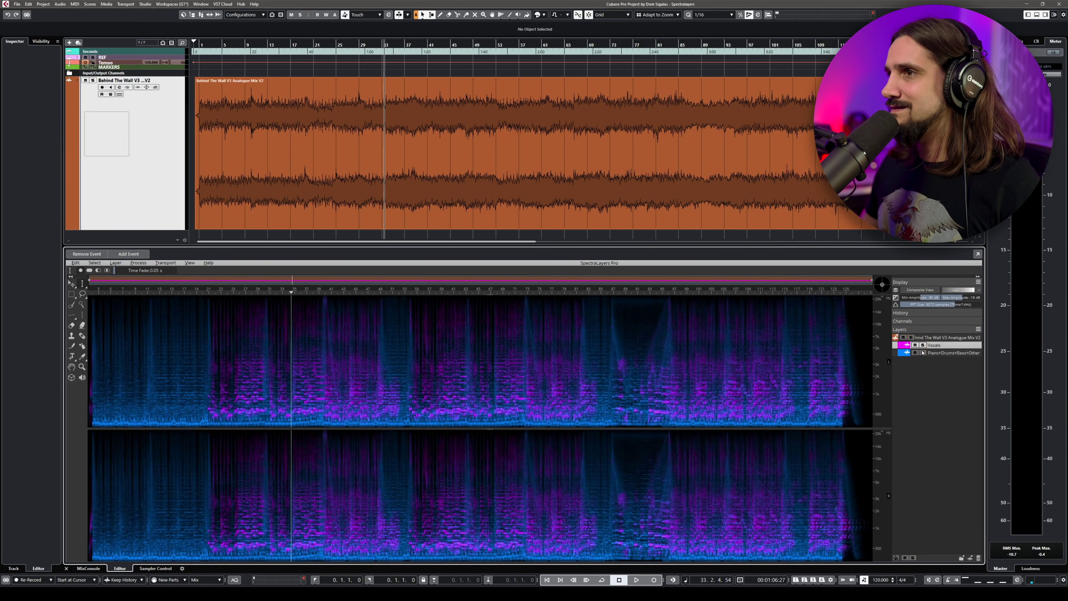
# - Play the song while muting and unmuting the Vocals layer to compare the instrumental with the full mix
pyautogui.press('space')
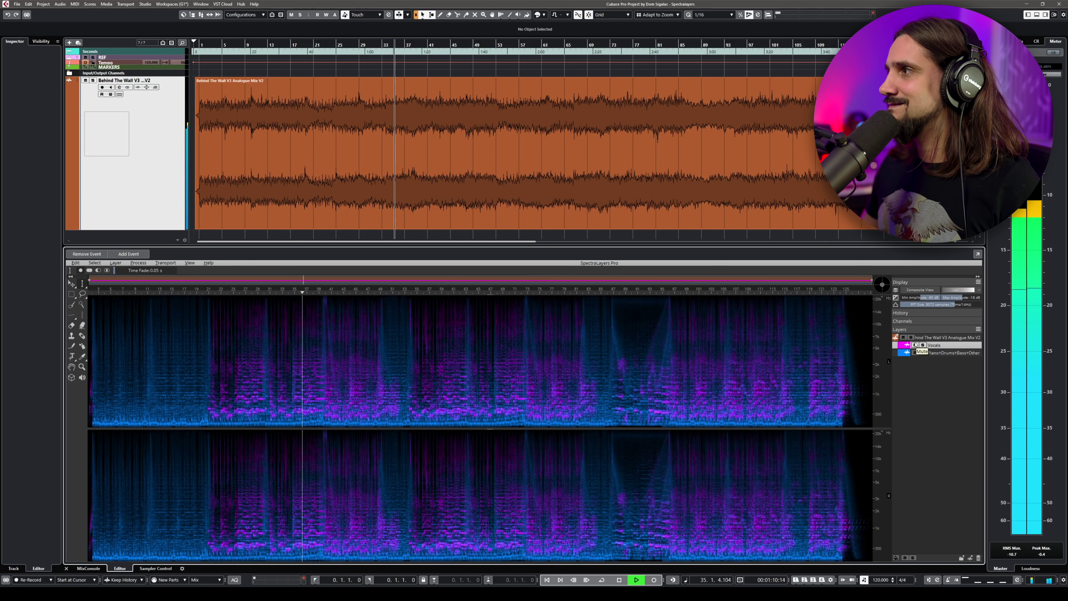
pyautogui.click(916, 345)
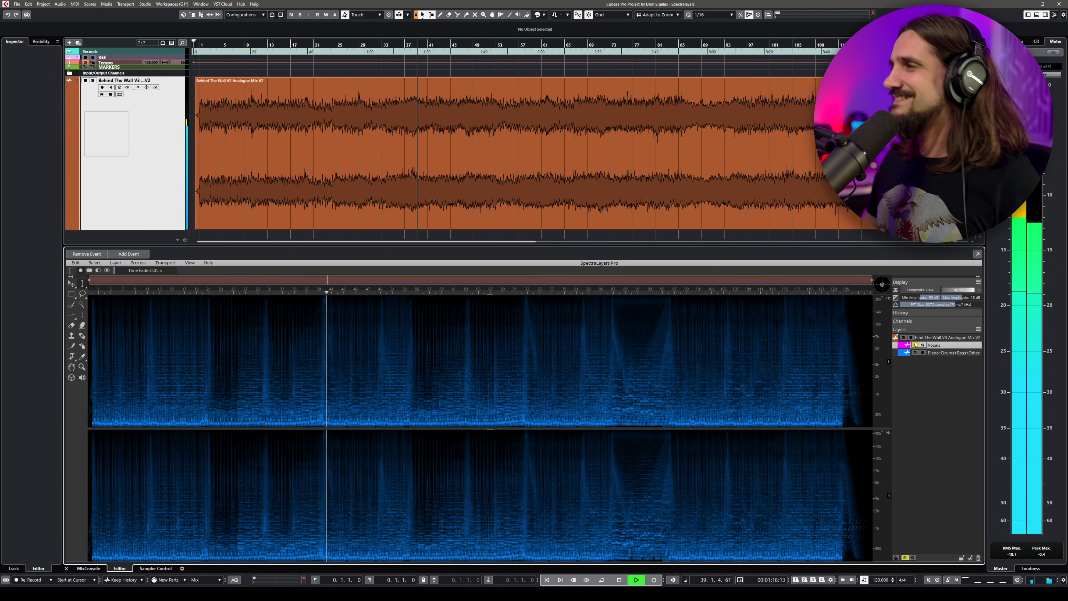
pyautogui.click(915, 344)
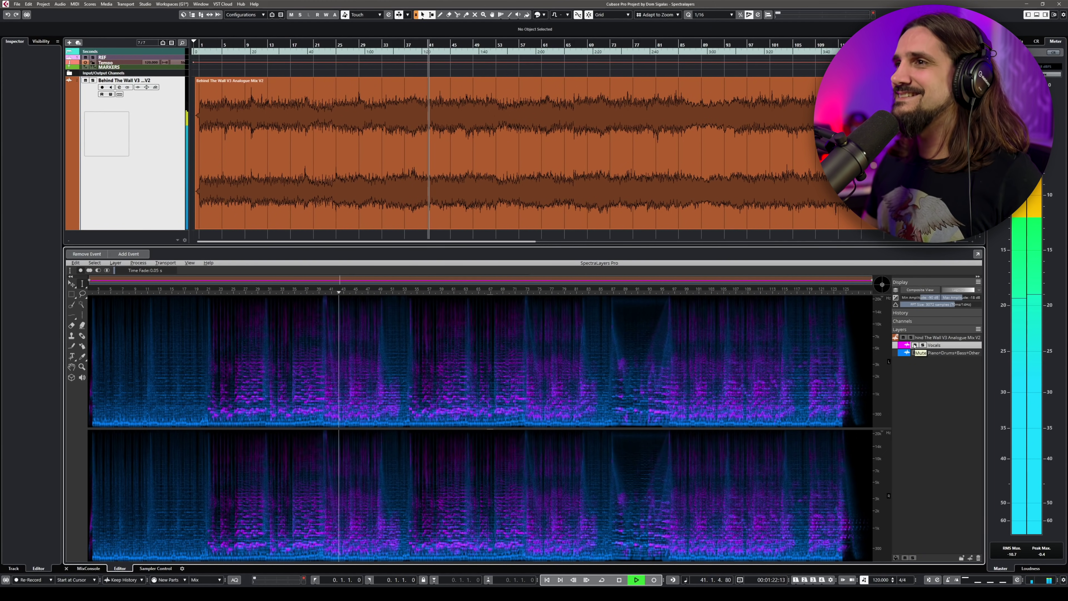
pyautogui.click(915, 345)
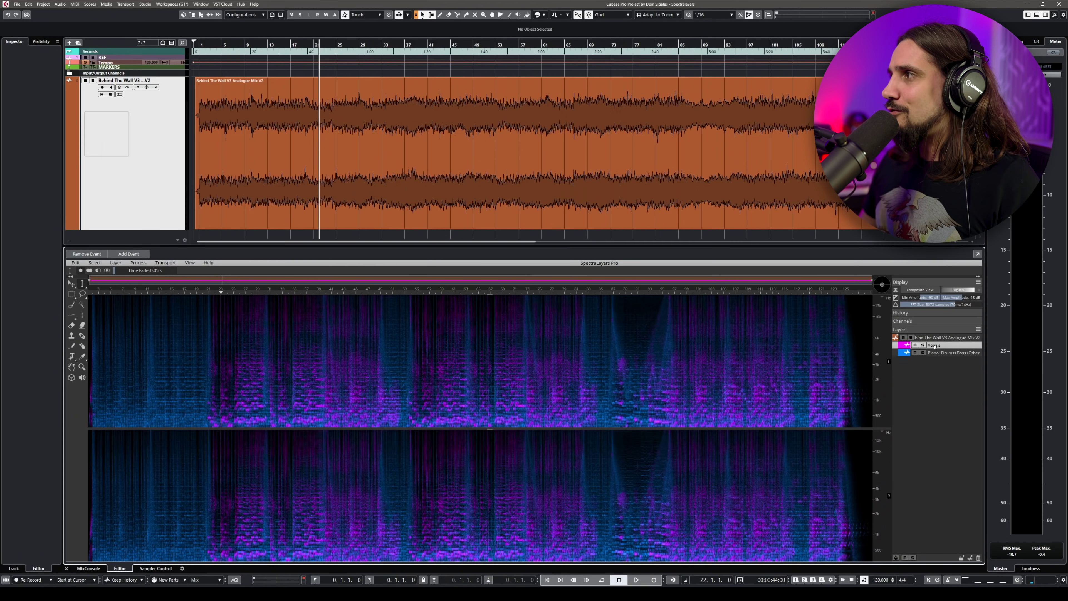
# - Audition the isolated Vocals layer from about bar 22, switching its solo on and off against the full mix
pyautogui.click(923, 345)
pyautogui.press('space')
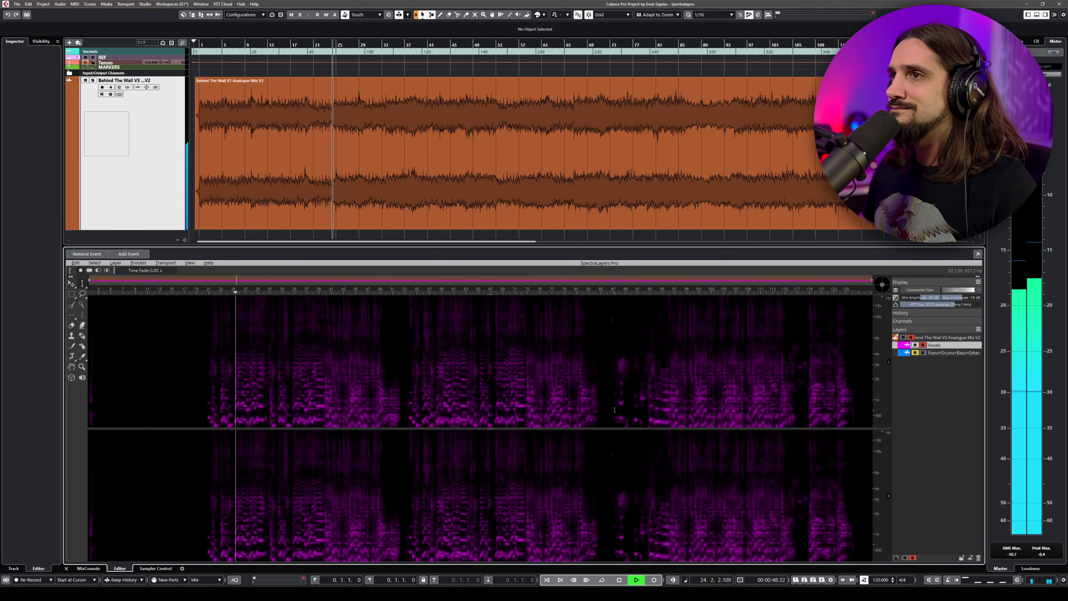
pyautogui.click(923, 345)
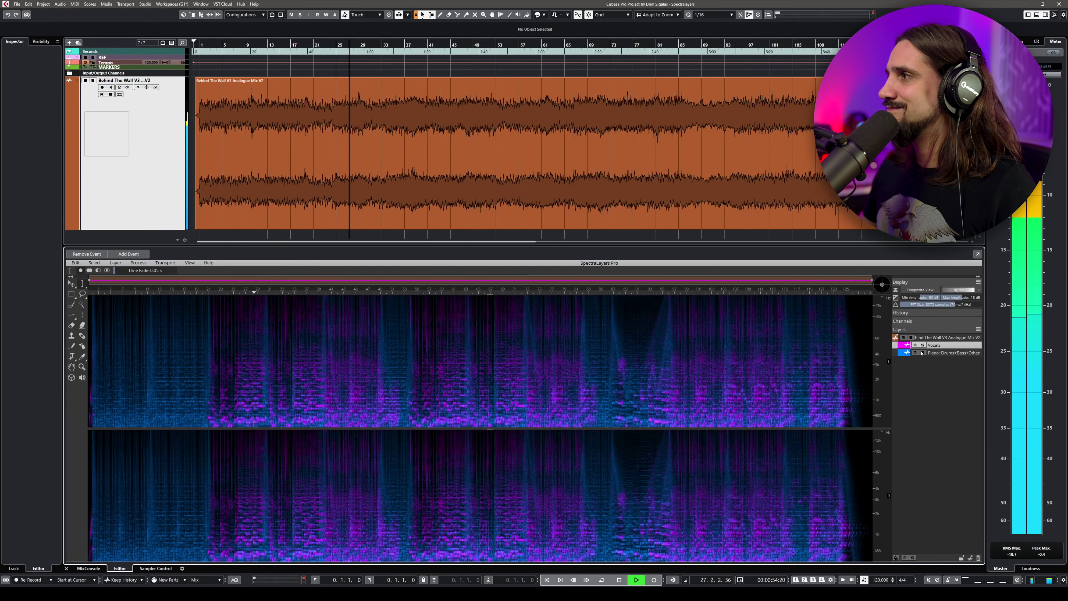
pyautogui.click(923, 345)
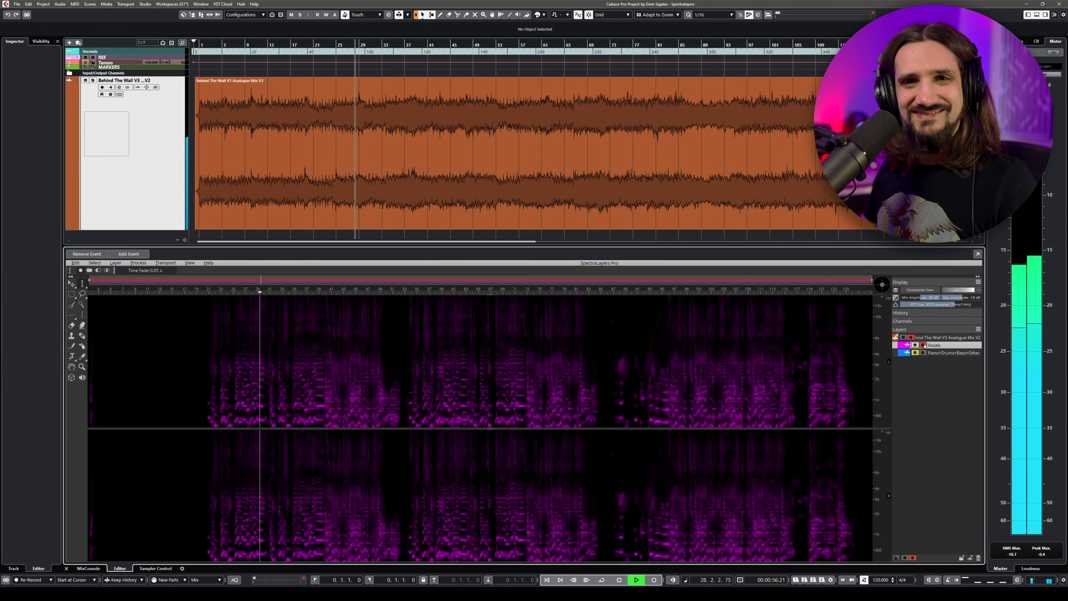
pyautogui.click(923, 345)
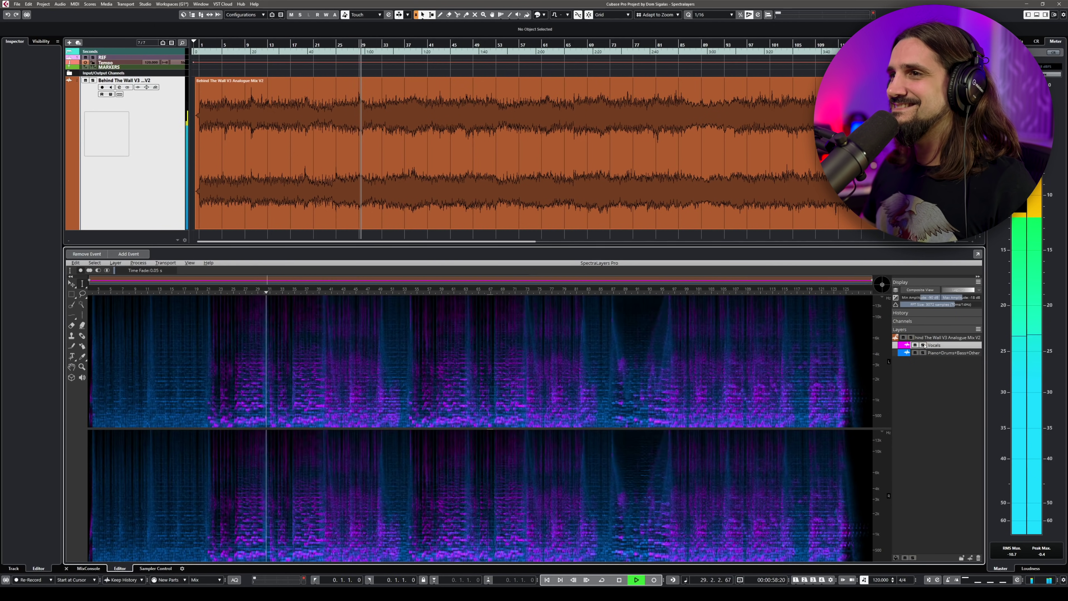
pyautogui.press('space')
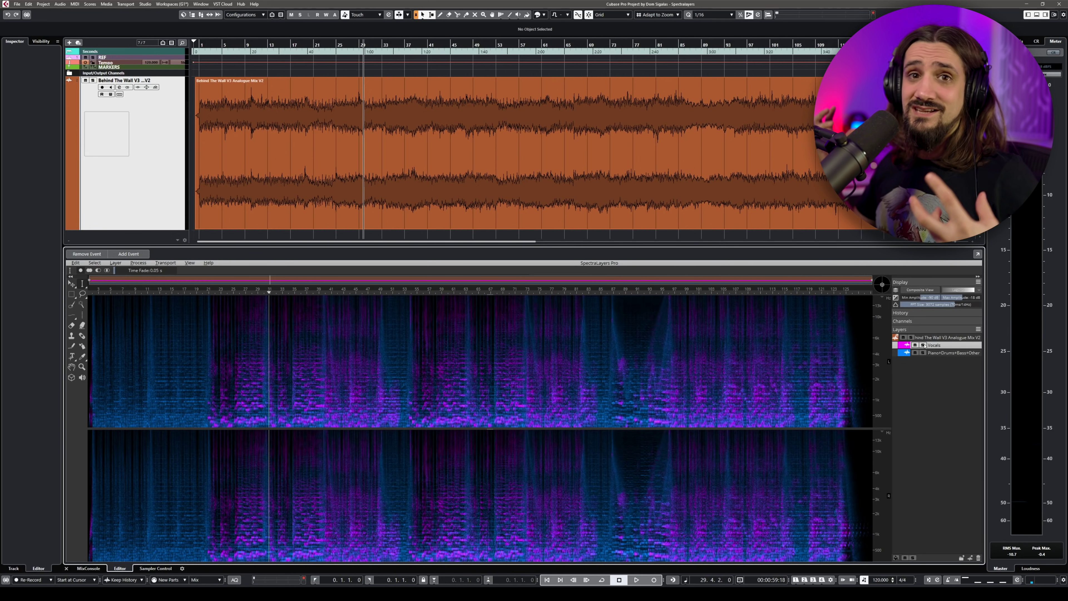
# - Resume playback from about bar 29 and compare the soloed vocals, the muted vocals and the full mix
pyautogui.press('space')
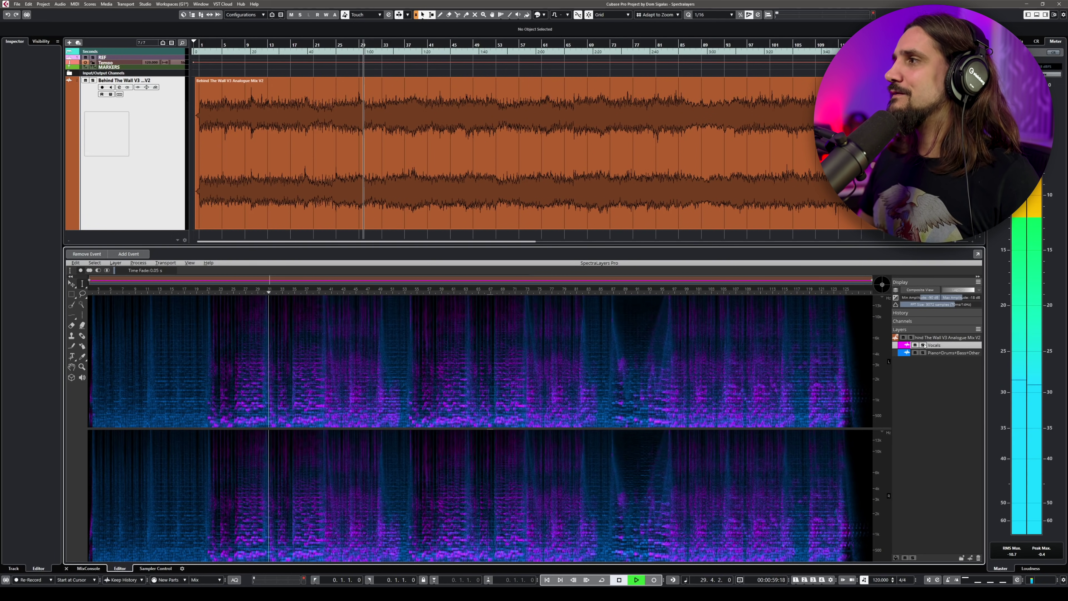
pyautogui.click(923, 345)
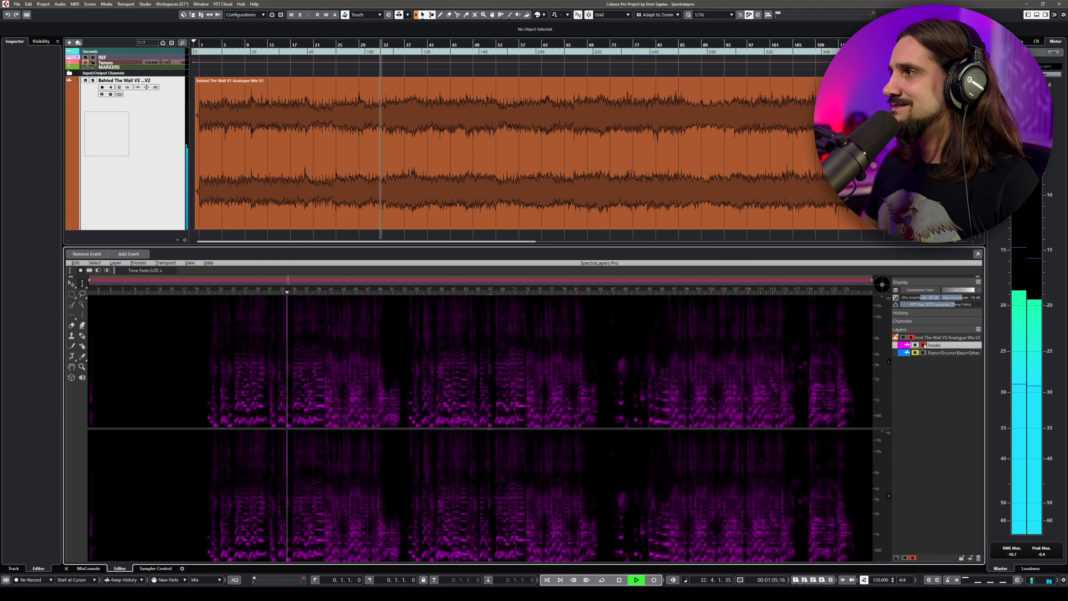
pyautogui.click(923, 344)
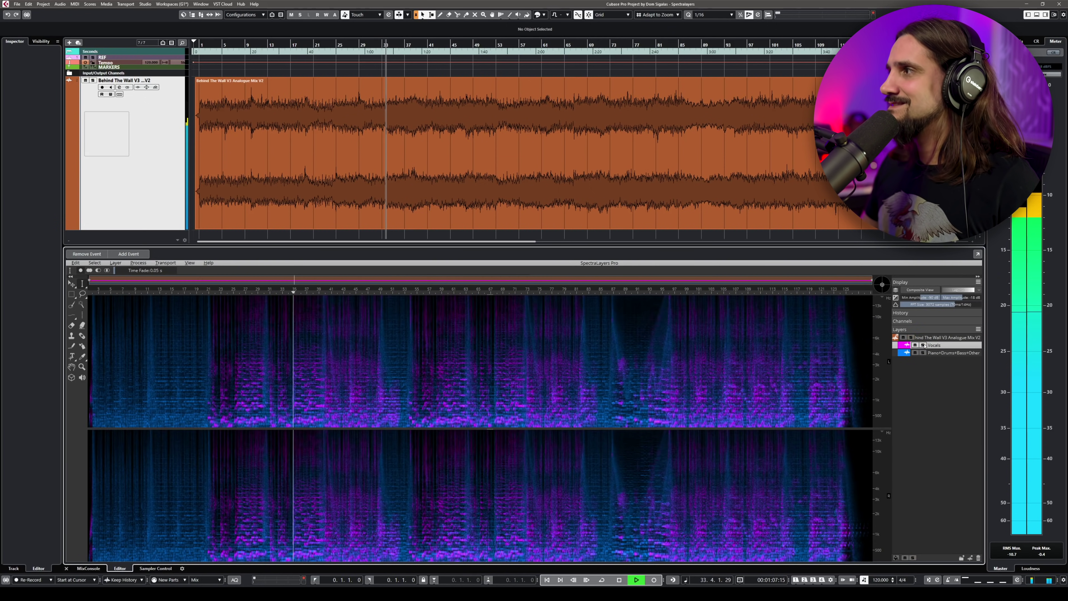
pyautogui.click(923, 345)
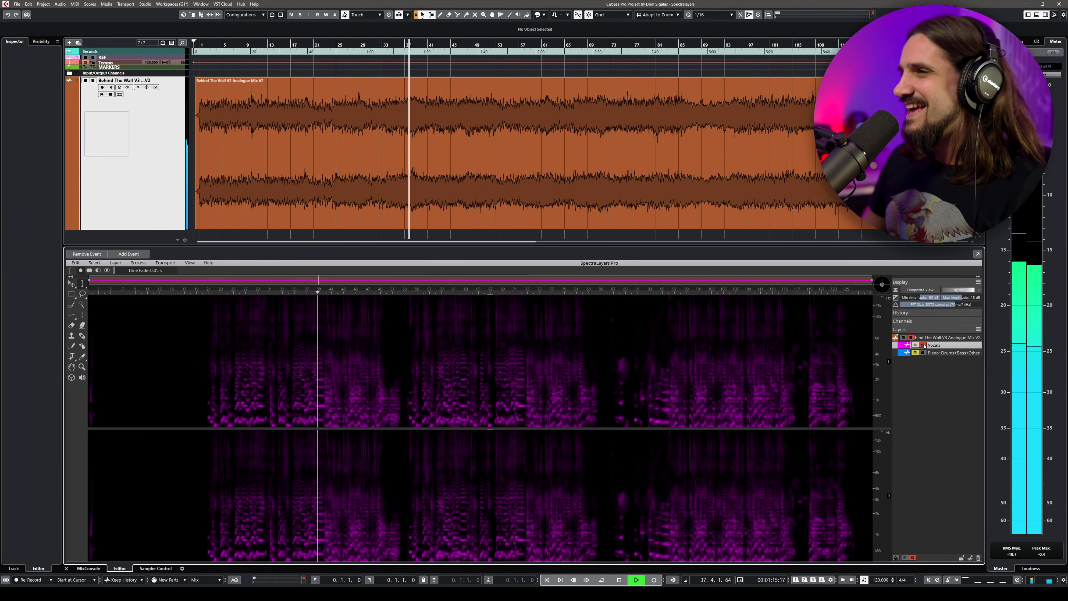
pyautogui.click(923, 345)
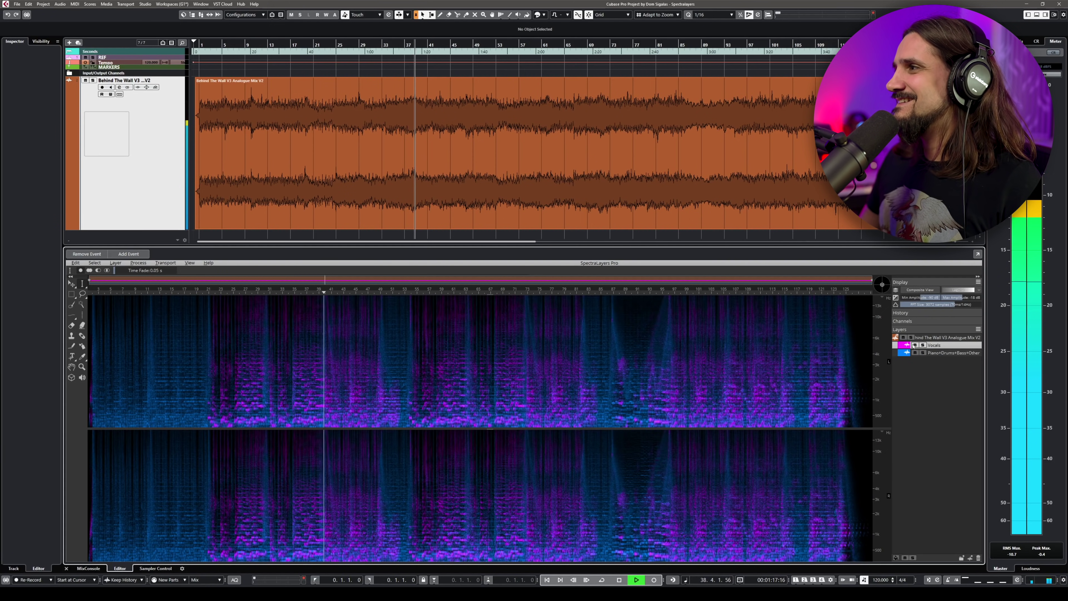
pyautogui.click(915, 344)
pyautogui.click(915, 345)
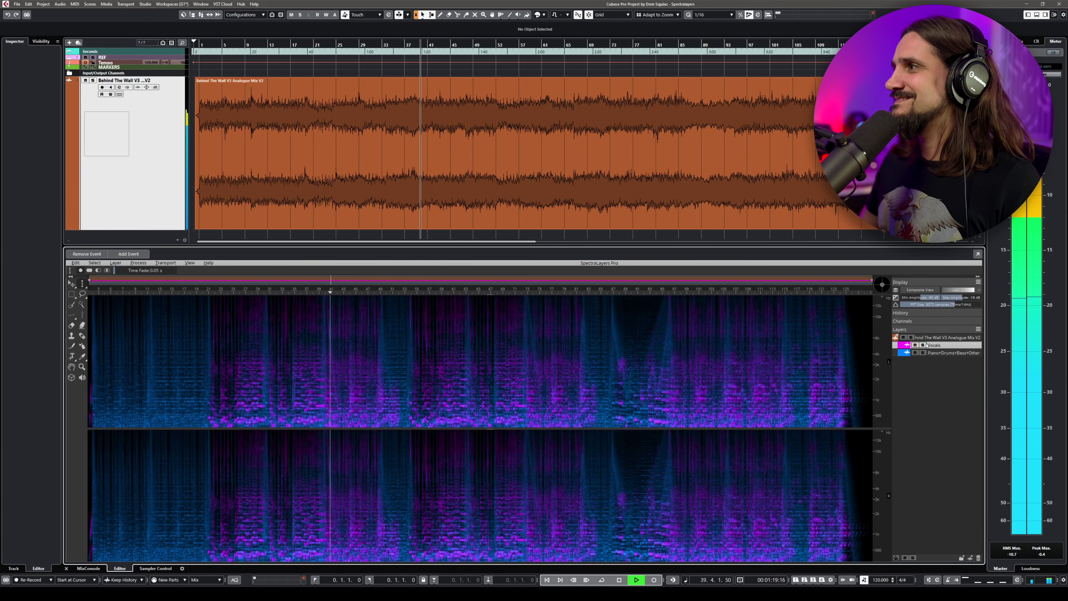
pyautogui.click(923, 345)
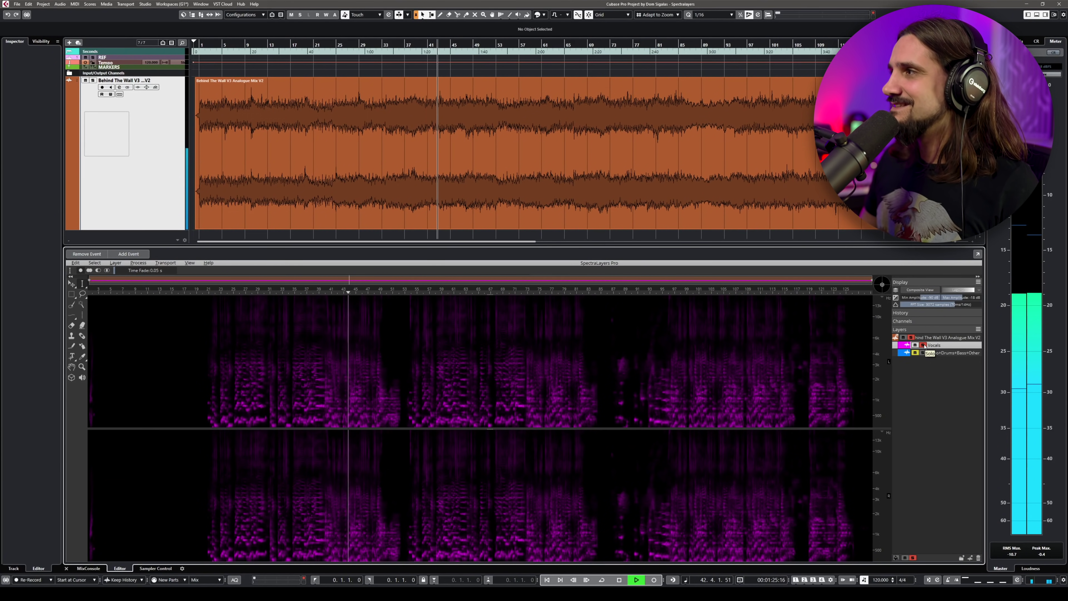
pyautogui.click(923, 345)
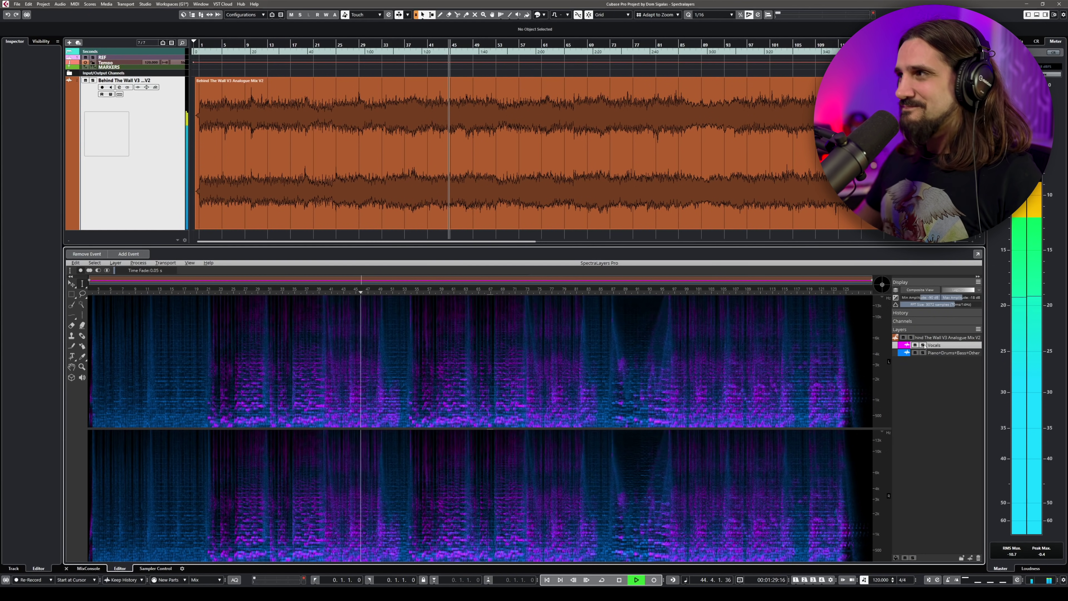
pyautogui.press('space')
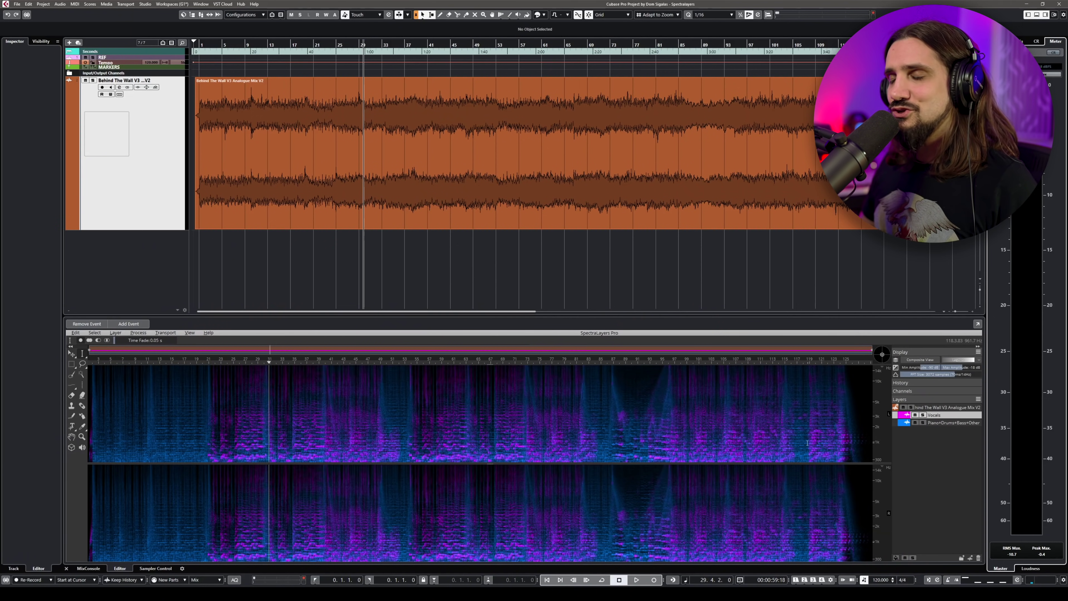
# - Place the Vocals layer on a new audio track below the mix at the project start, copying the file to the project folder
pyautogui.doubleClick(944, 415)
pyautogui.moveTo(211, 257); pyautogui.dragTo(198, 253)
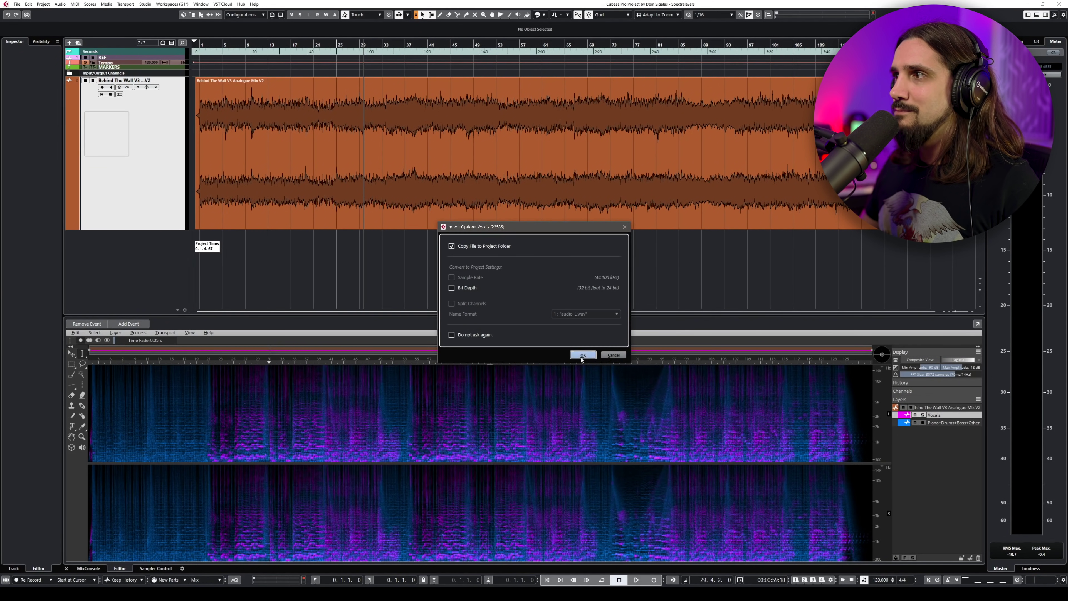
pyautogui.click(583, 355)
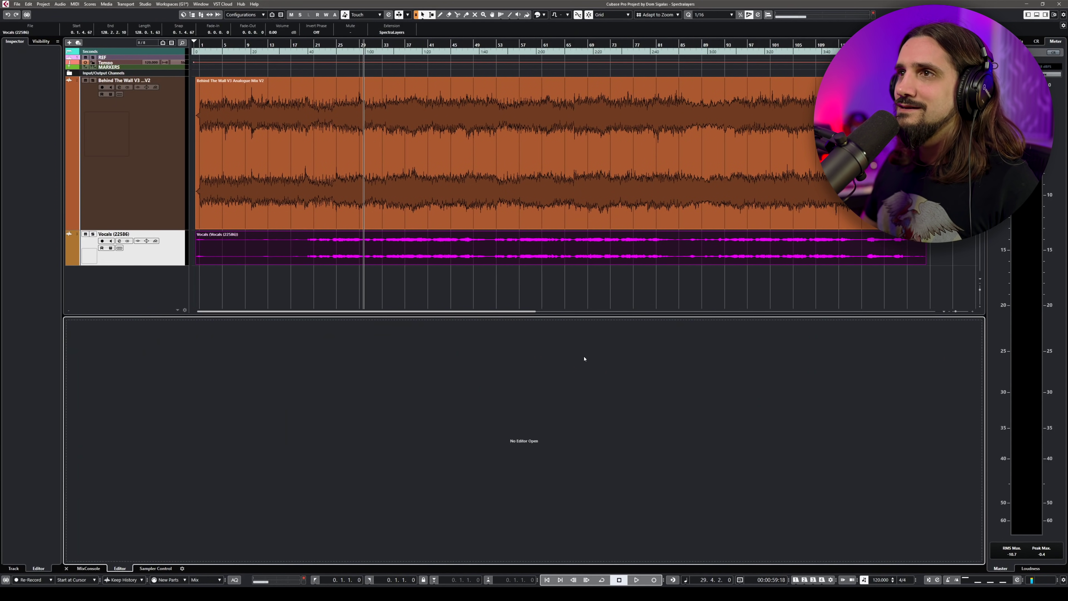
# - Place the Piano+Drums+Bass+Other layer on a new audio track below the Vocals track at the project start
pyautogui.click(143, 181)
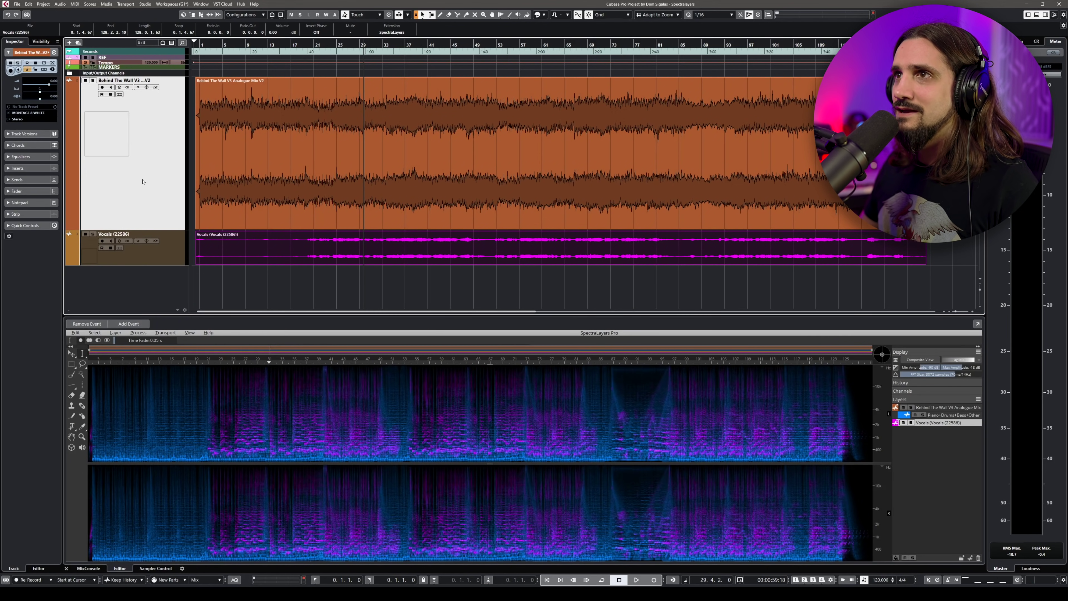
pyautogui.click(946, 415)
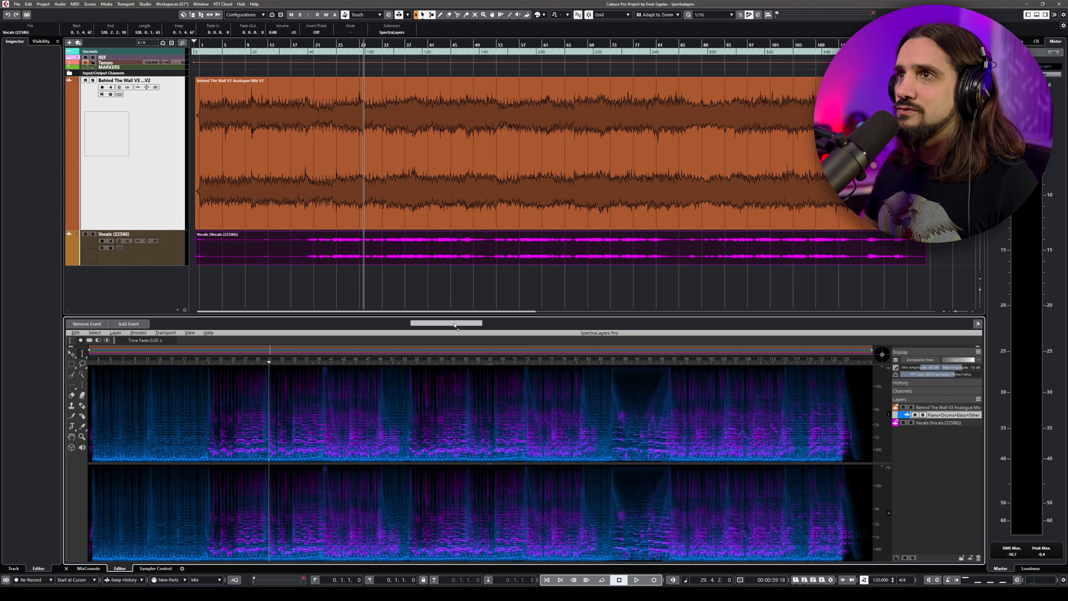
pyautogui.moveTo(454, 326); pyautogui.dragTo(260, 288)
pyautogui.click(583, 355)
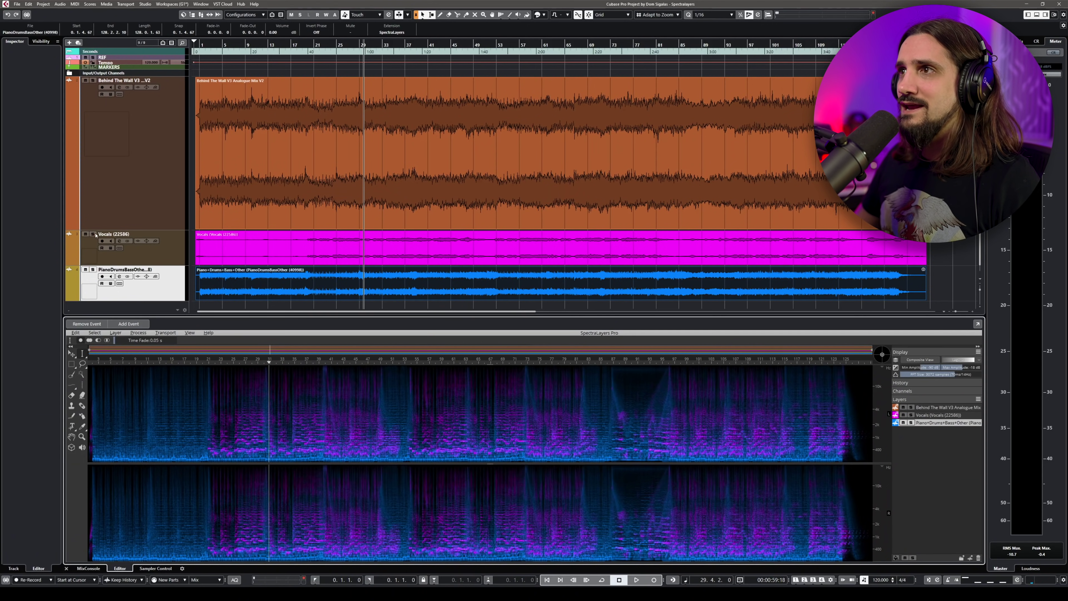
# - Play the extracted Vocals track soloed from about bar 33 and equalize it with a gentle upper-mid boost and a high-frequency roll-off
pyautogui.click(94, 233)
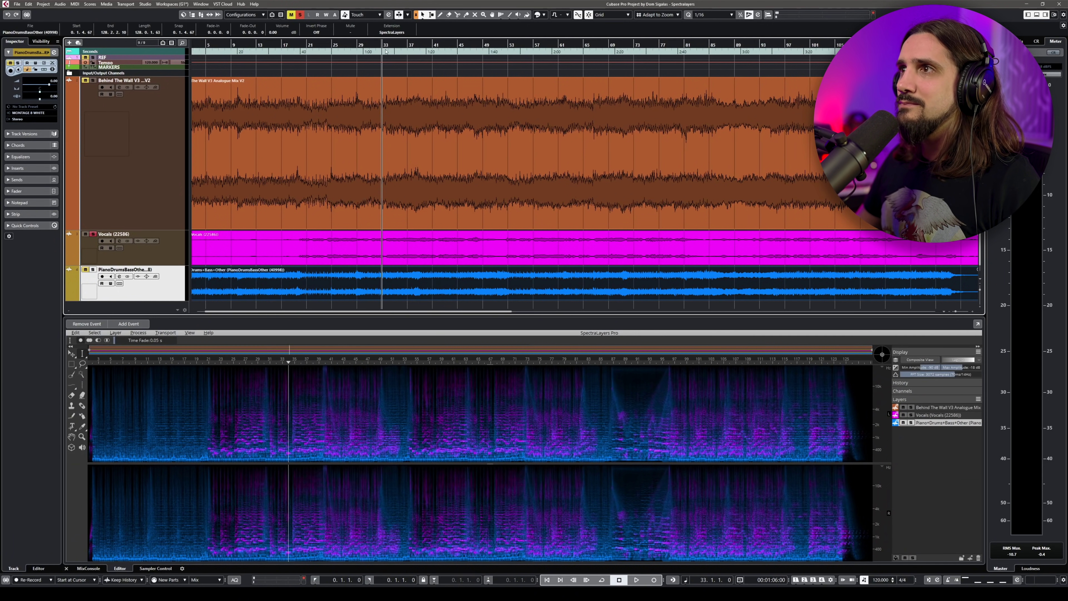
pyautogui.press('space')
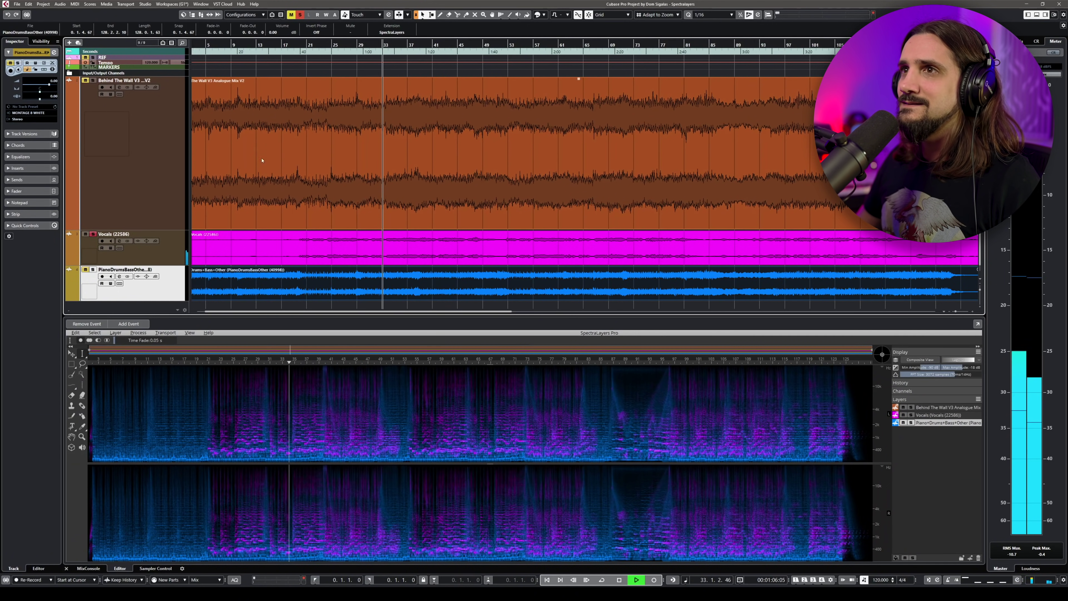
pyautogui.click(149, 261)
pyautogui.click(119, 241)
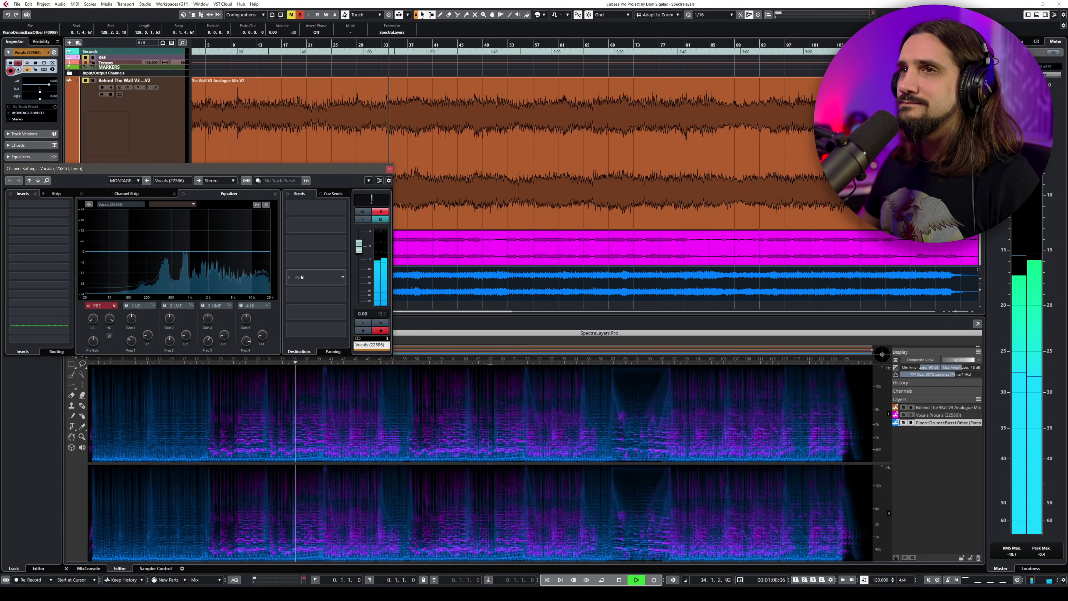
pyautogui.moveTo(163, 168); pyautogui.dragTo(250, 189)
pyautogui.click(289, 262)
pyautogui.moveTo(290, 262); pyautogui.dragTo(343, 283)
pyautogui.press('space')
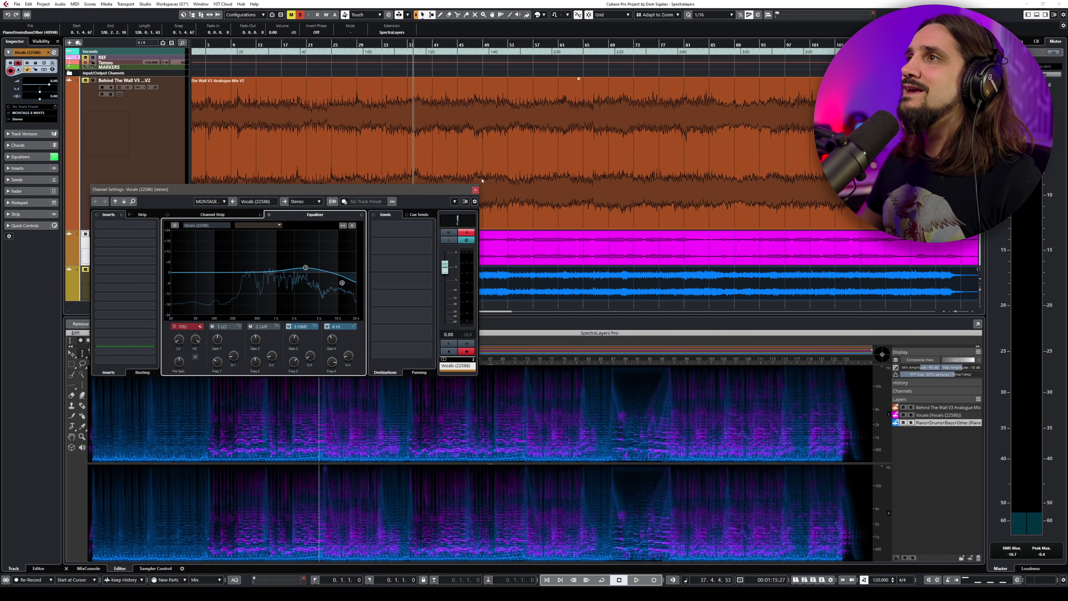
pyautogui.press('Escape')
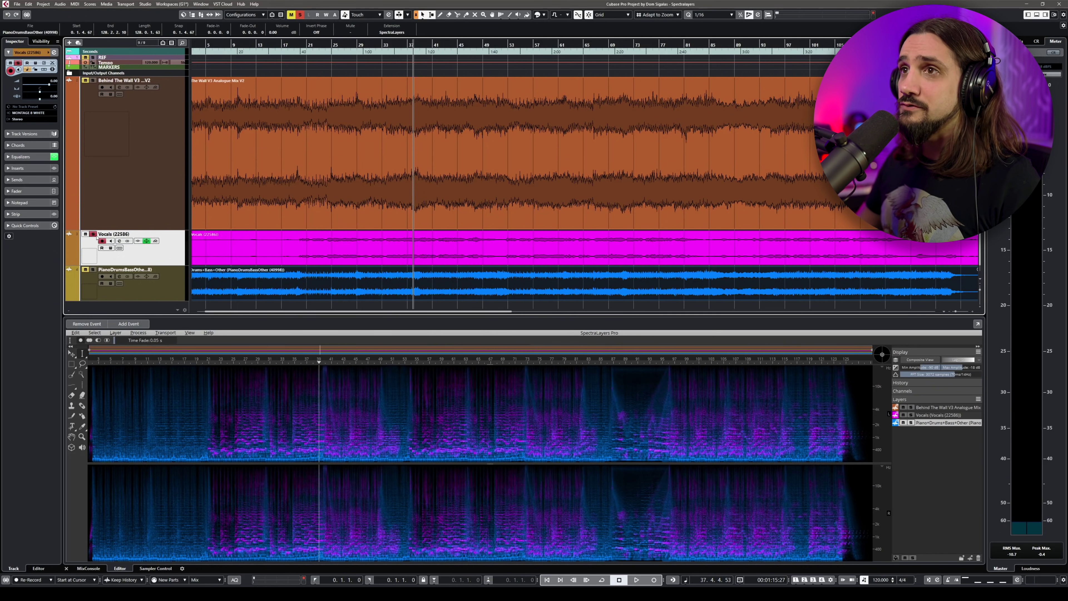
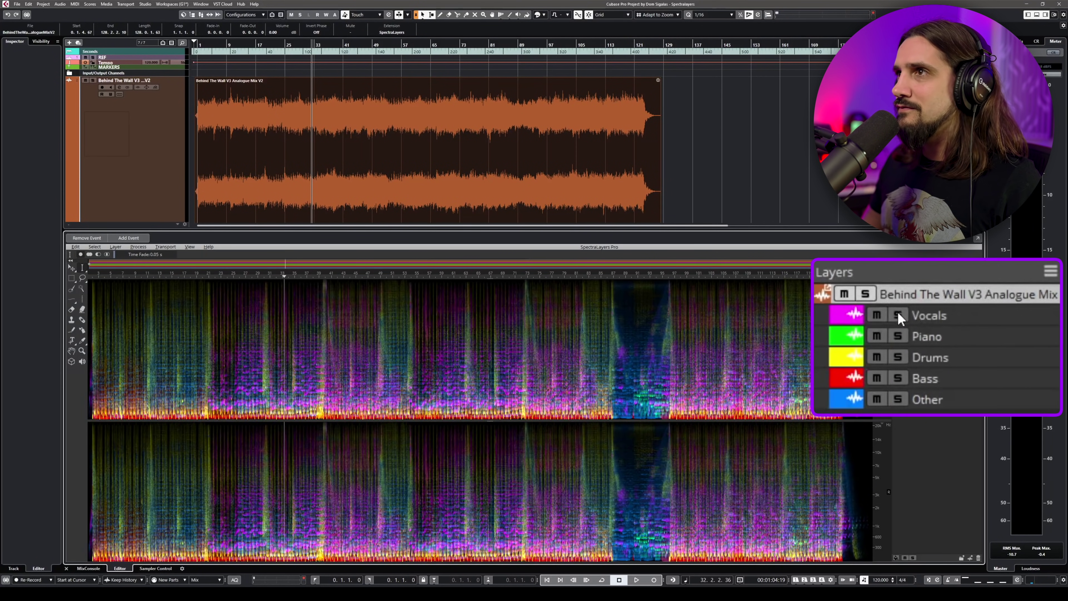
# - Audition the separated Vocals, Piano and Drums layers of the mix from about bar 32, soloing one at a time
pyautogui.click(899, 316)
pyautogui.press('space')
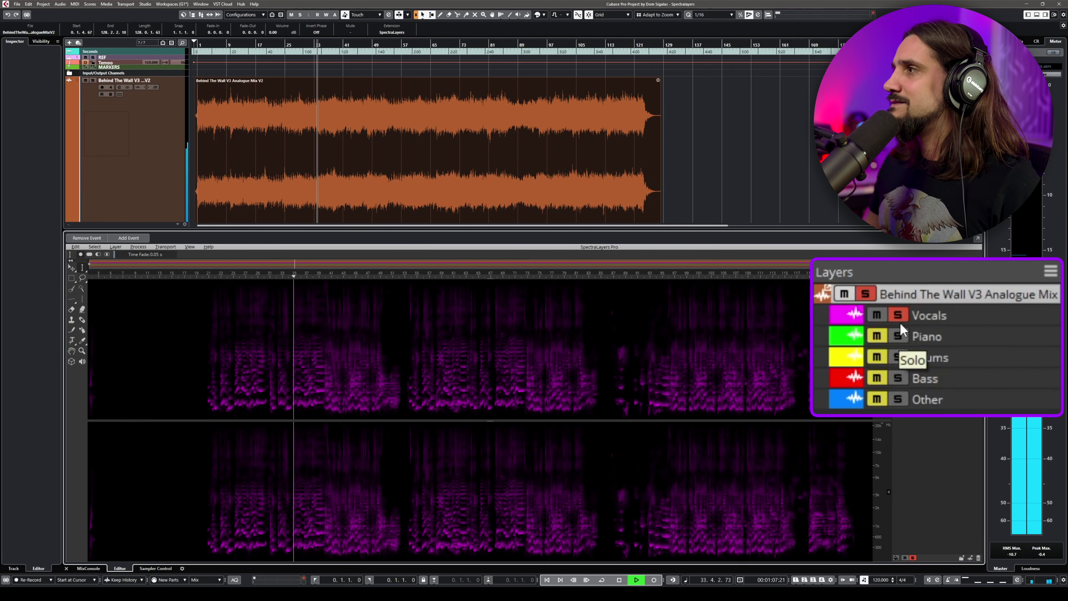
pyautogui.click(899, 331)
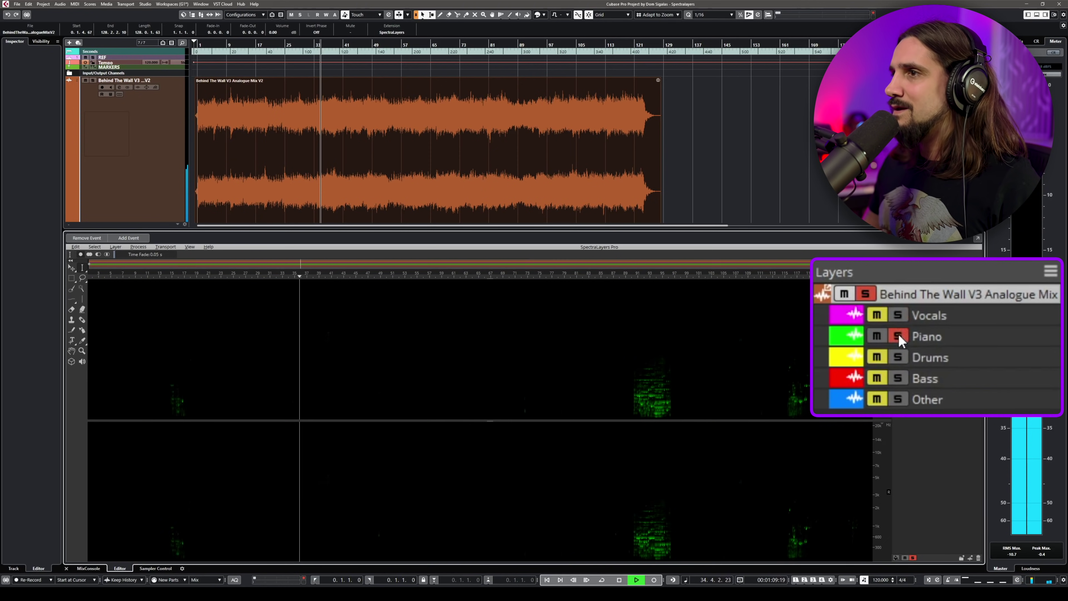
pyautogui.press('space')
pyautogui.click(899, 334)
pyautogui.click(902, 351)
pyautogui.press('space')
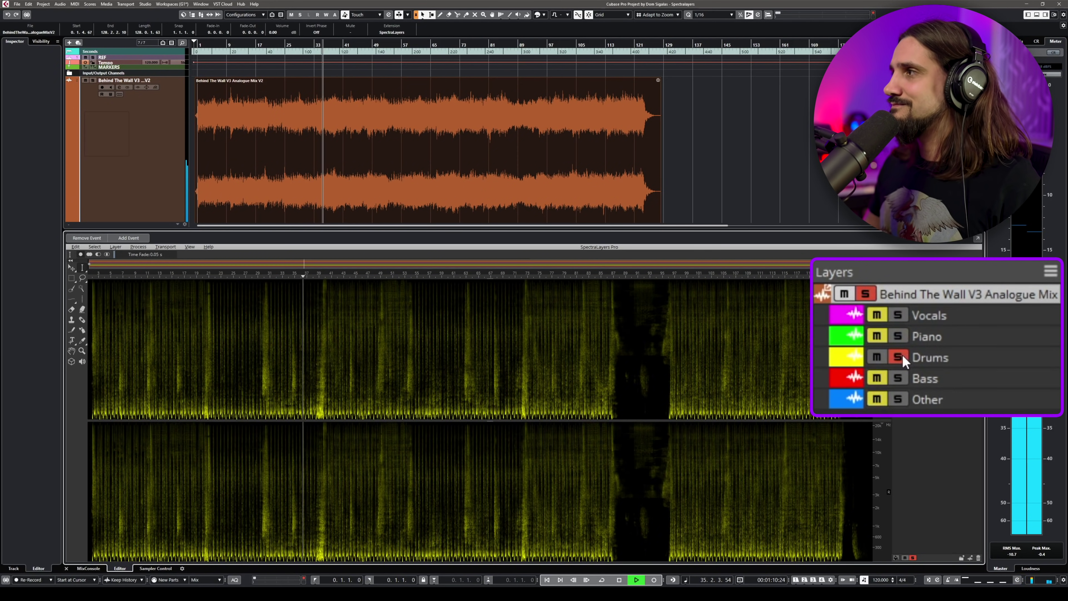
# - Compare the Other layer alone, with Bass and with Bass and Drums, and reduce the playback to Drums only
pyautogui.click(900, 398)
pyautogui.click(898, 354)
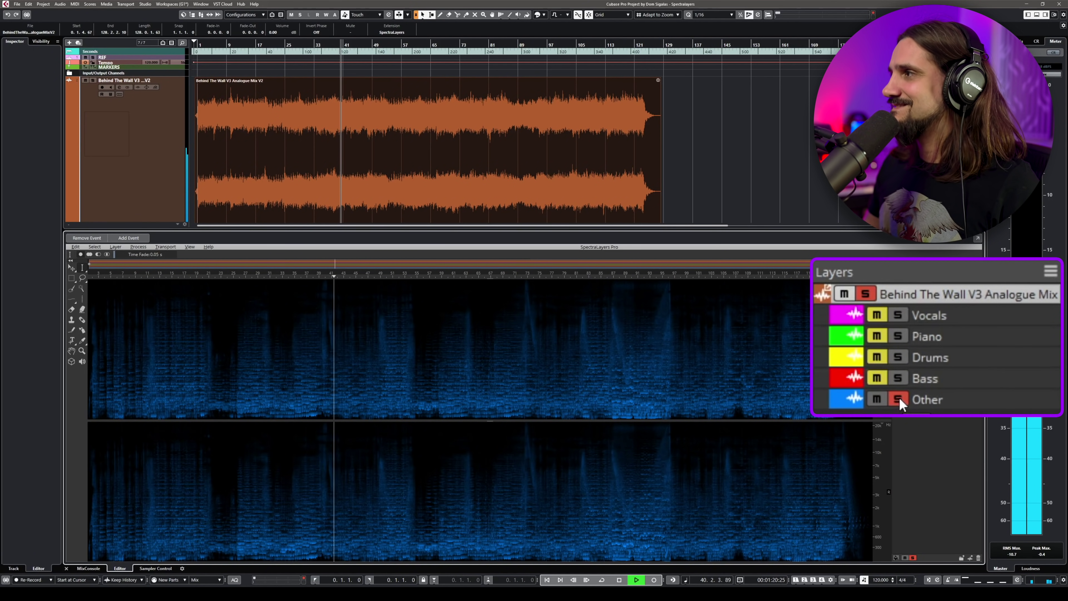
pyautogui.click(898, 378)
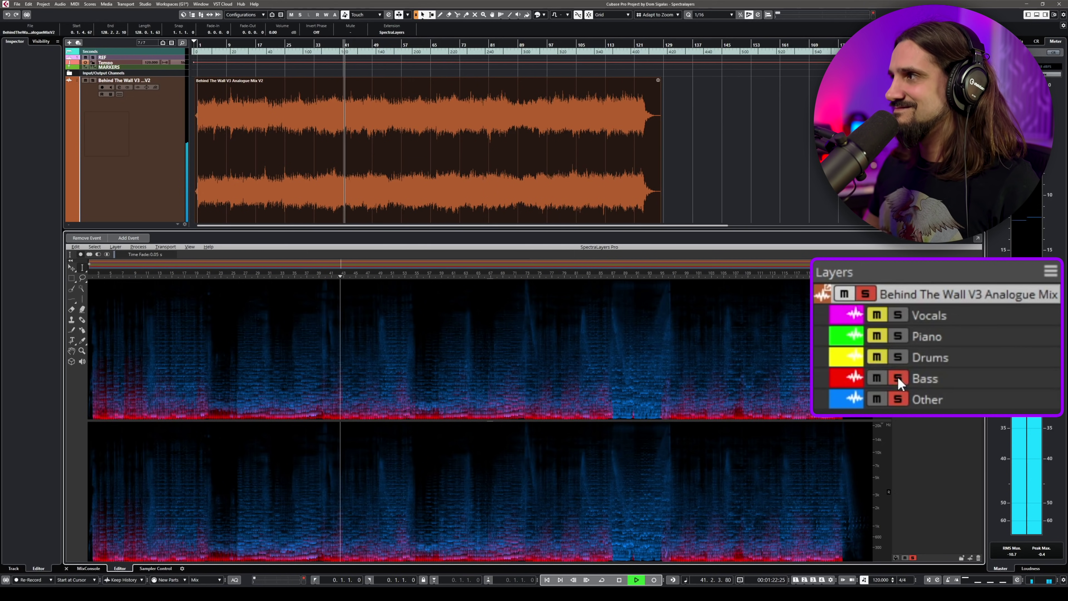
pyautogui.click(900, 357)
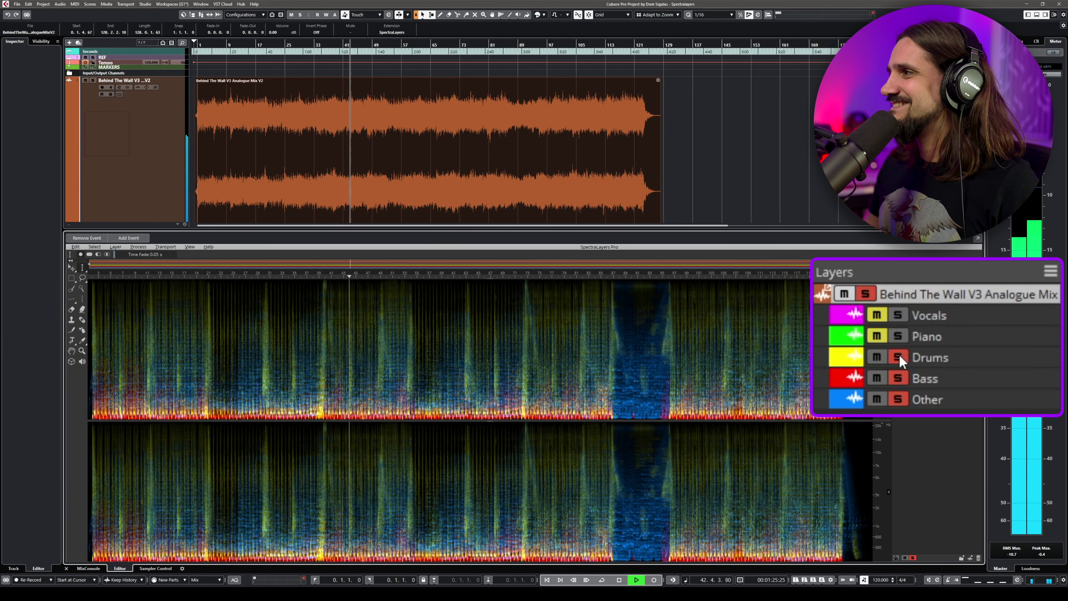
pyautogui.click(898, 378)
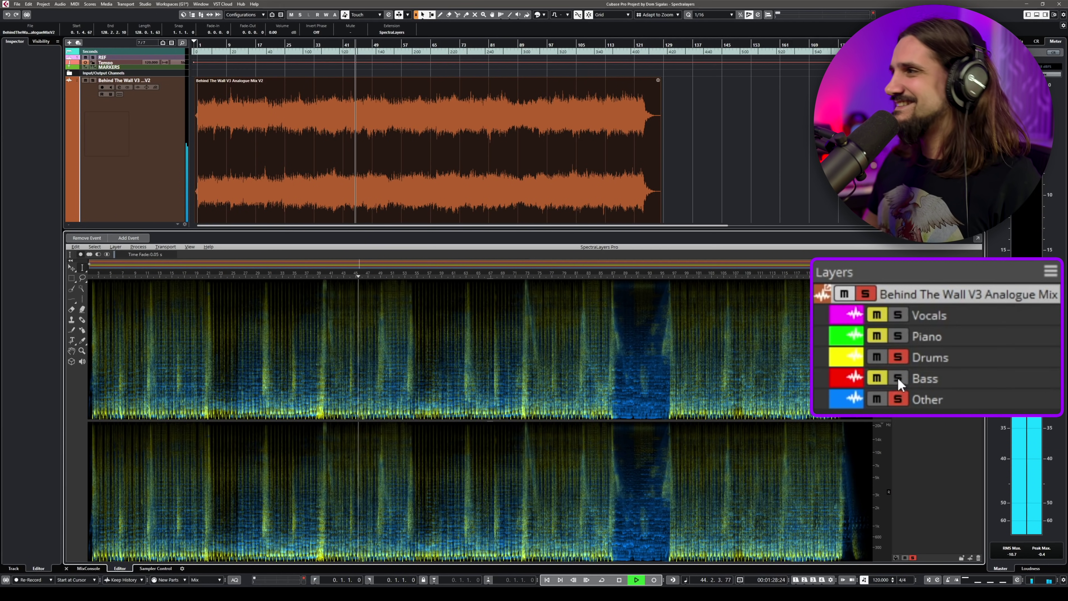
pyautogui.click(900, 399)
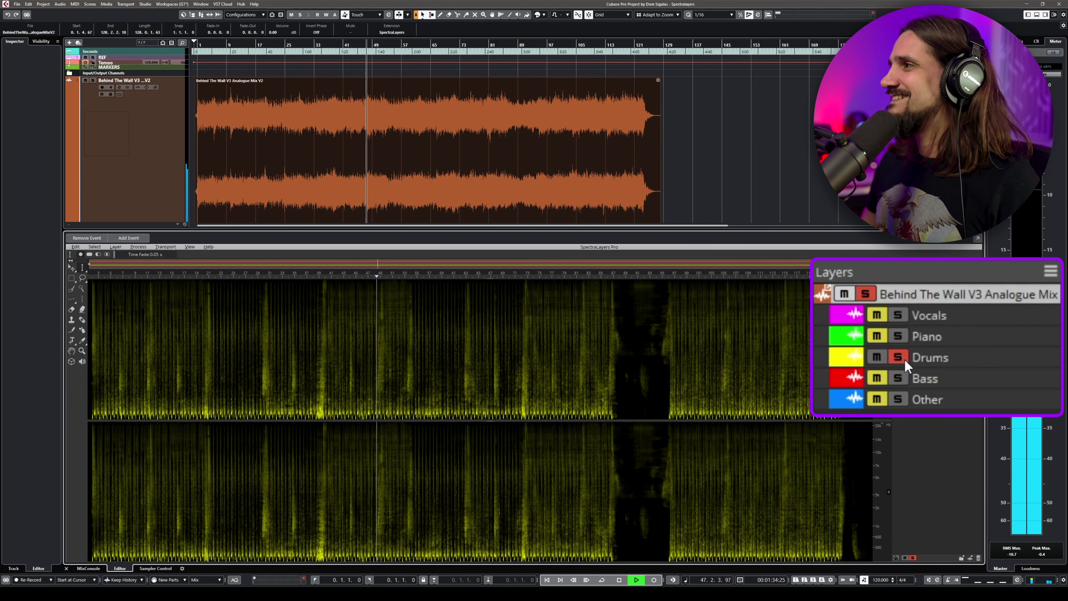
# - Add Vocals, Bass and Other to the soloed Drums, then drop Bass, Drums and Vocals until only Other plays, and stop playback
pyautogui.click(897, 316)
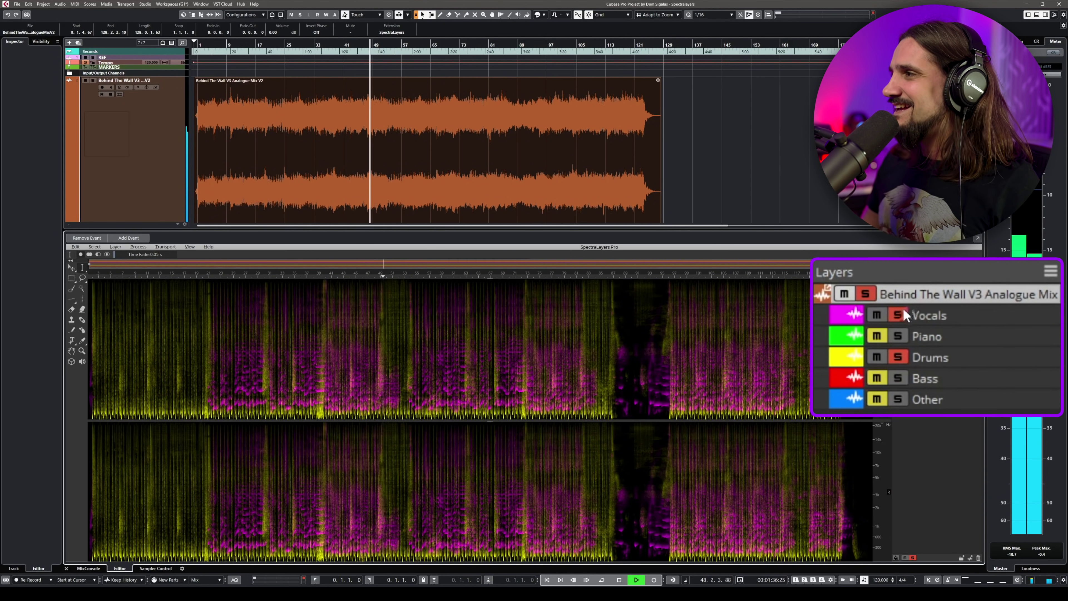
pyautogui.click(894, 379)
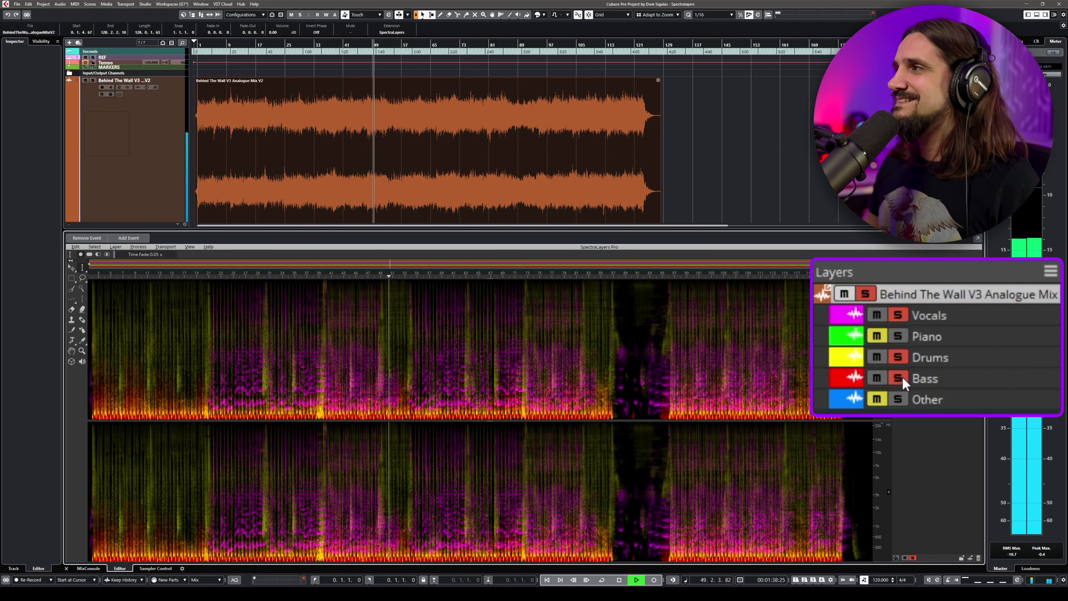
pyautogui.click(898, 397)
pyautogui.click(898, 378)
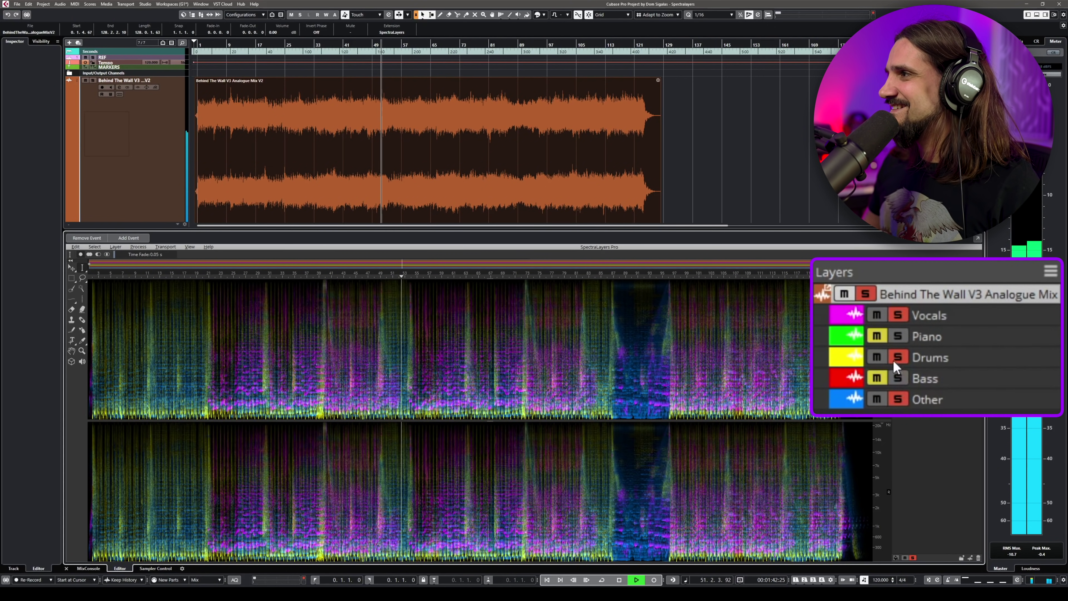
pyautogui.click(898, 357)
pyautogui.click(898, 314)
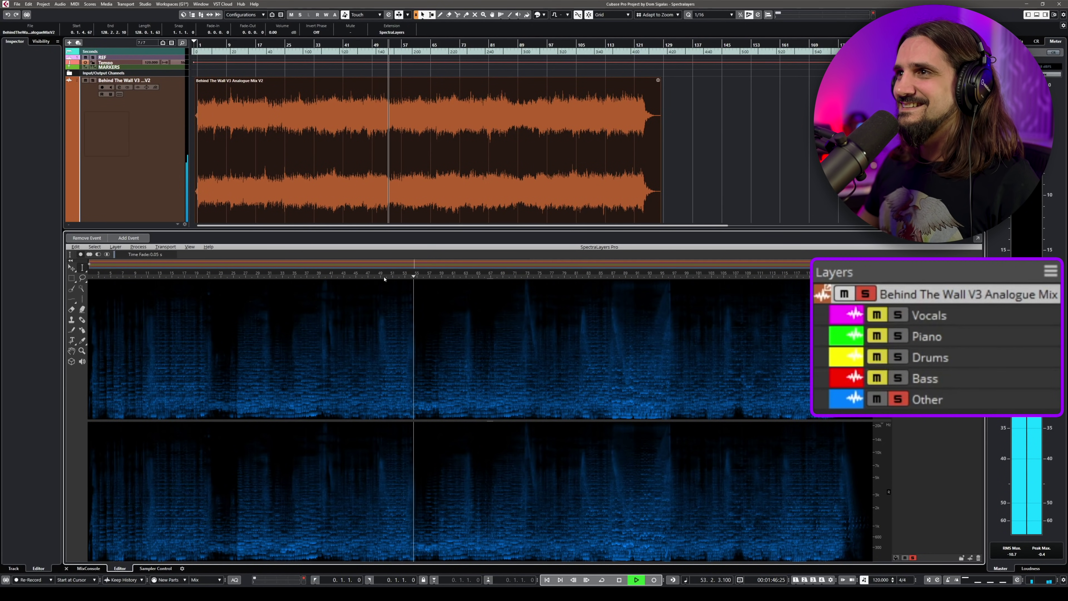
pyautogui.press('space')
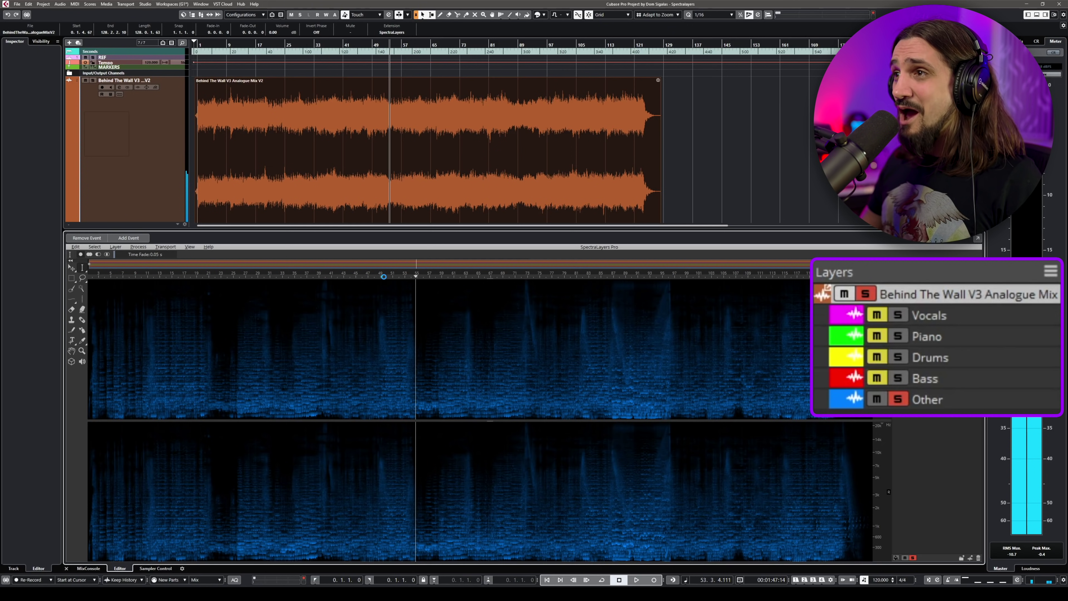
# - Replay the soloed Other layer from about bar 48 and bring the Bass layer in with it
pyautogui.click(386, 274)
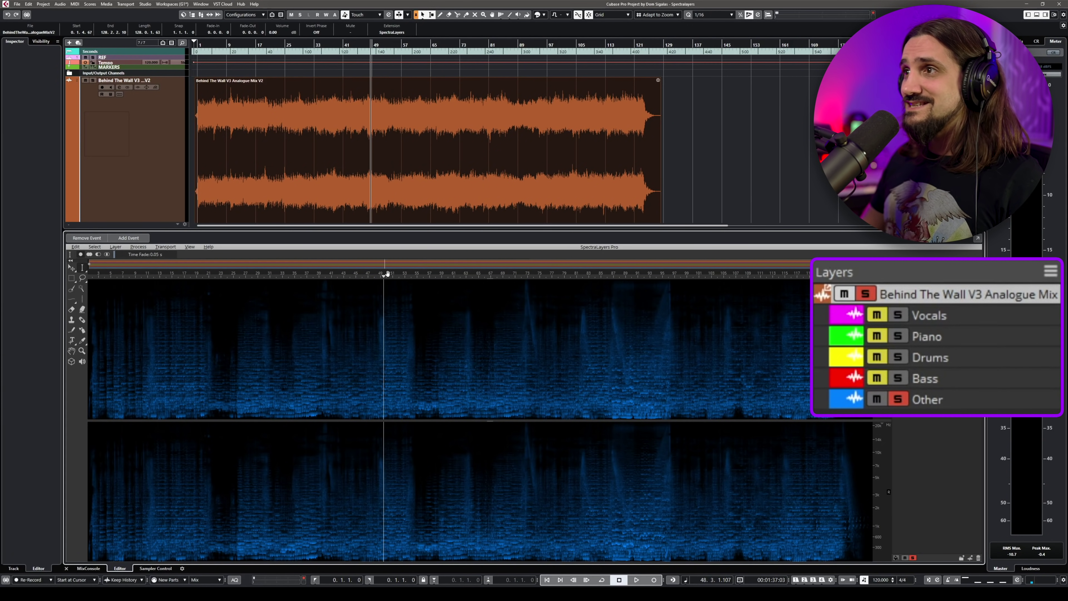
pyautogui.press('space')
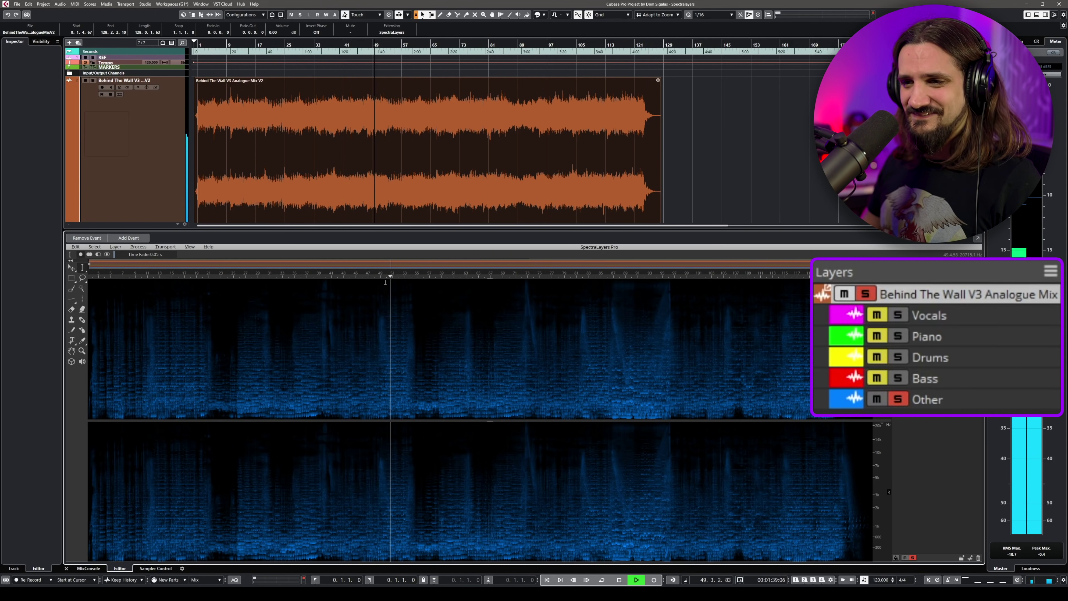
pyautogui.click(896, 378)
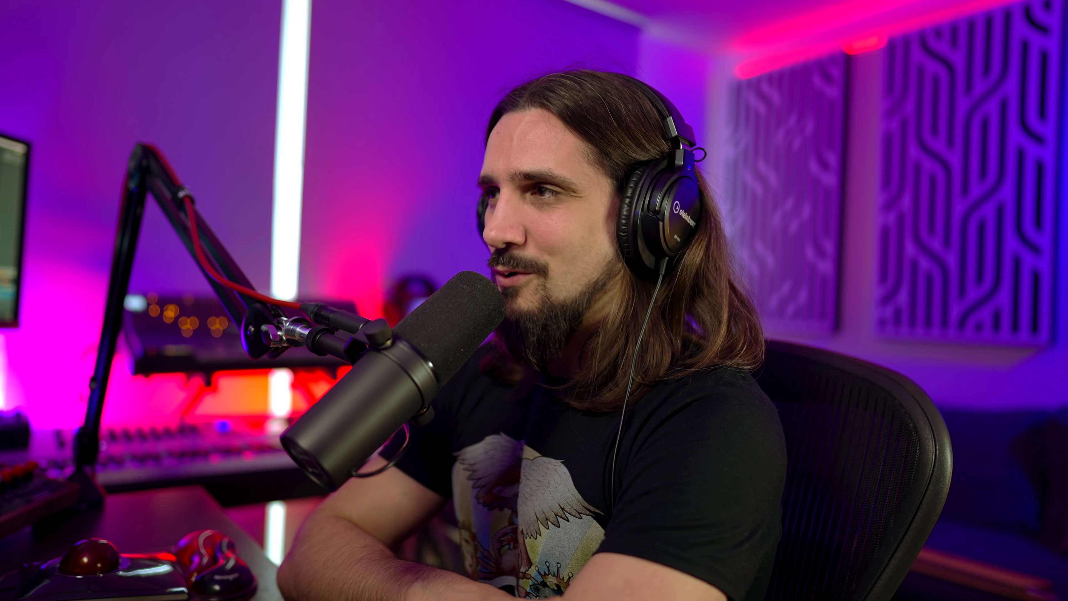